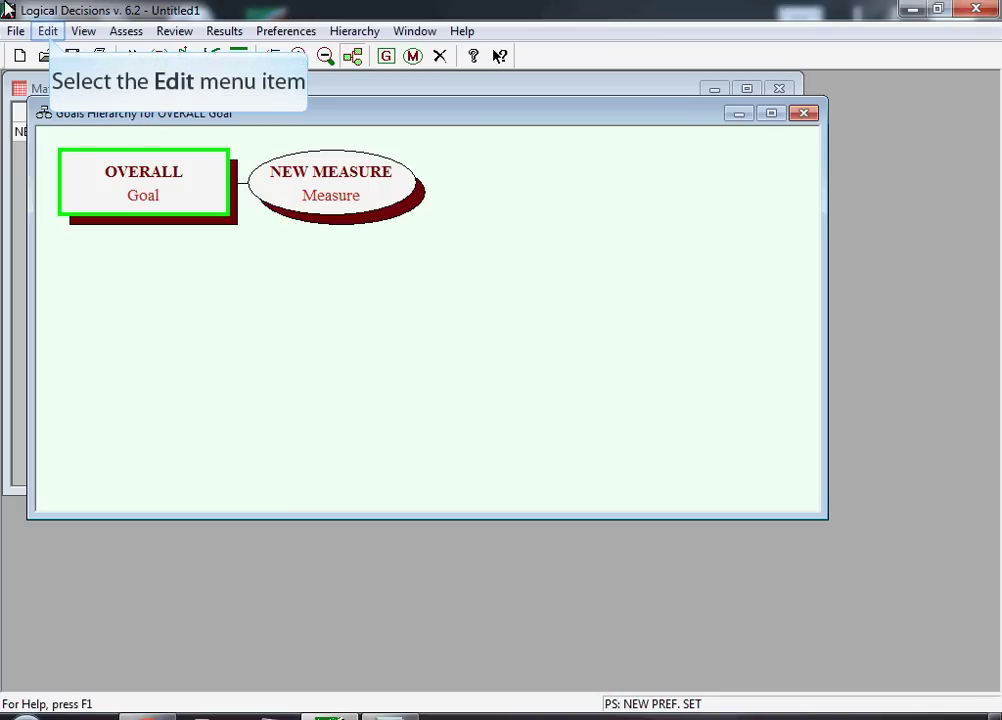
Add a new goal named 'Min Cost' directly under the OVERALL goal.
{"action": "left_click", "coordinate": [48, 32]}
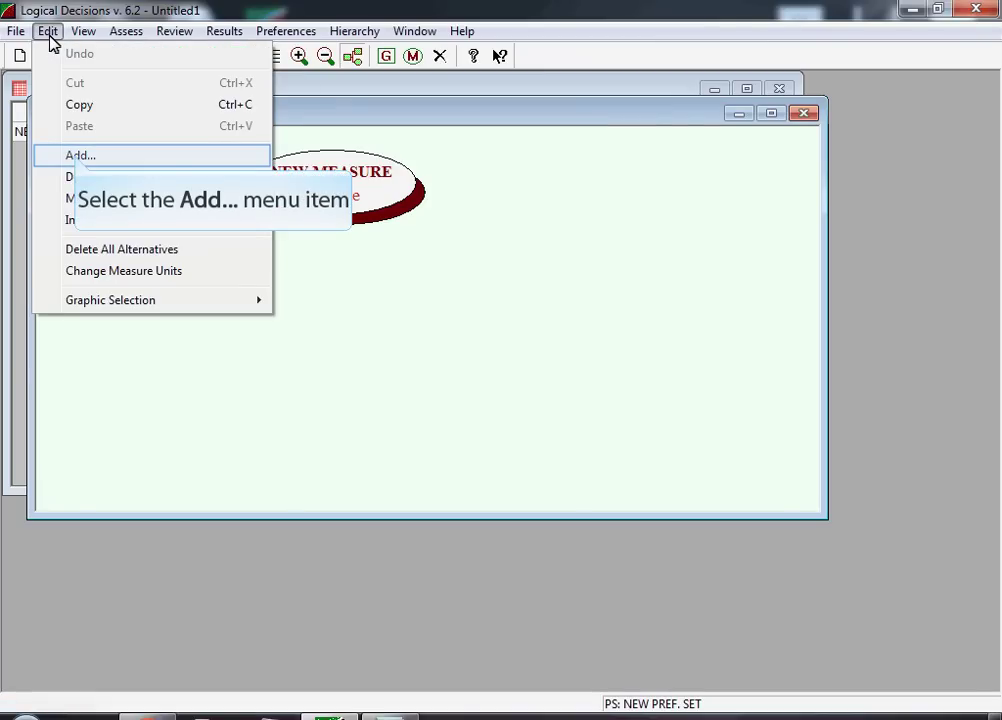
{"action": "left_click", "coordinate": [75, 159]}
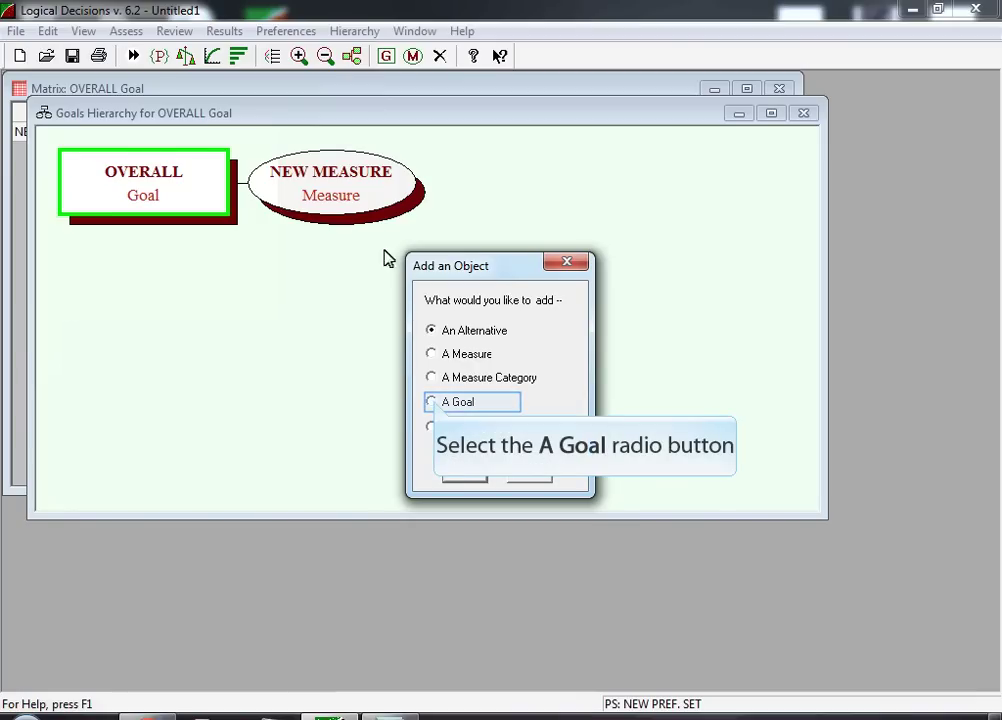
{"action": "left_click", "coordinate": [433, 403]}
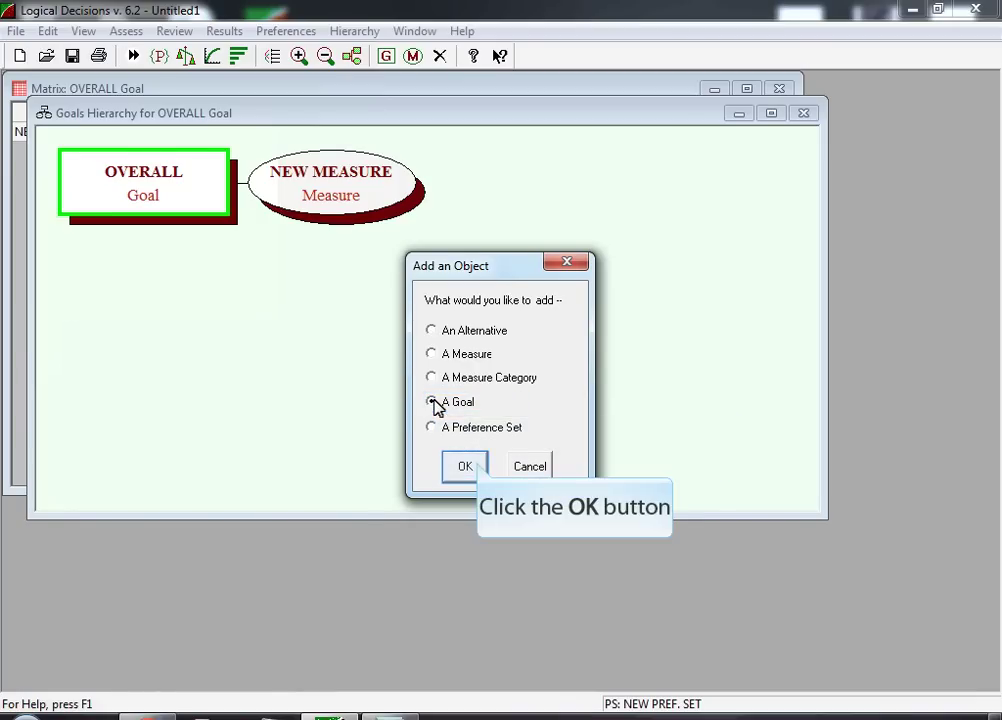
{"action": "left_click", "coordinate": [476, 467]}
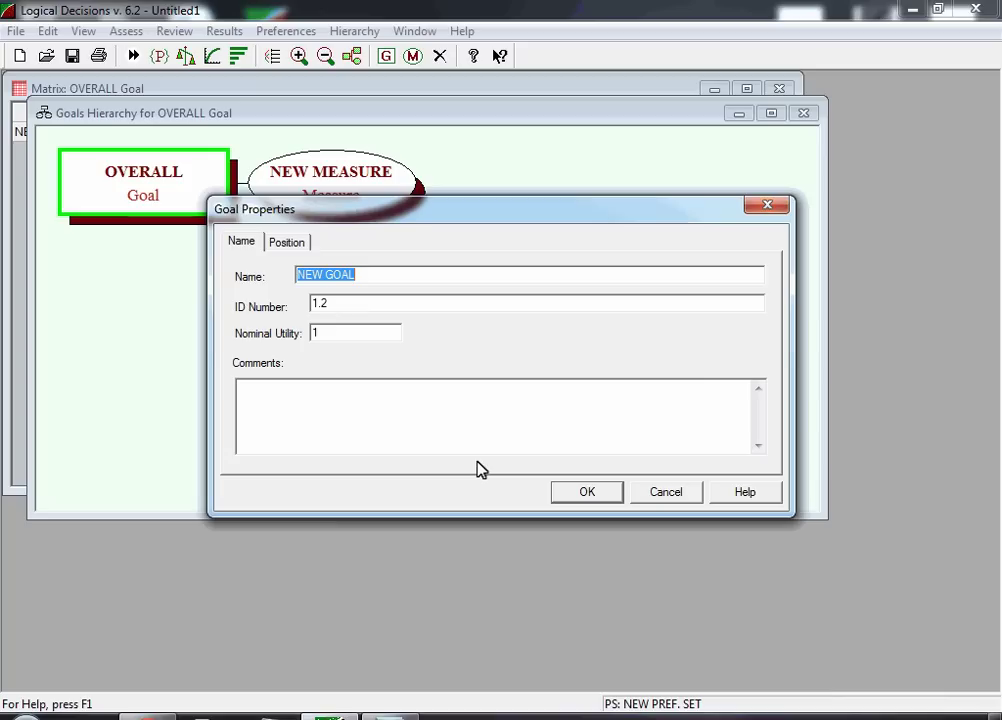
{"action": "type", "text": "M"}
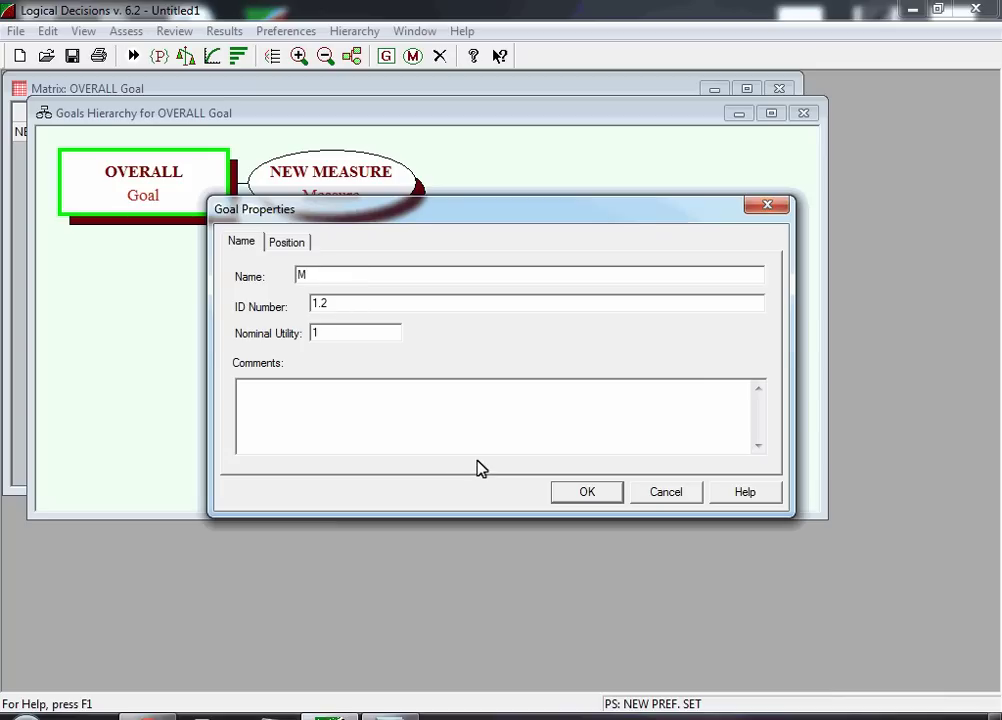
{"action": "type", "text": "in Cost"}
{"action": "left_click", "coordinate": [586, 492]}
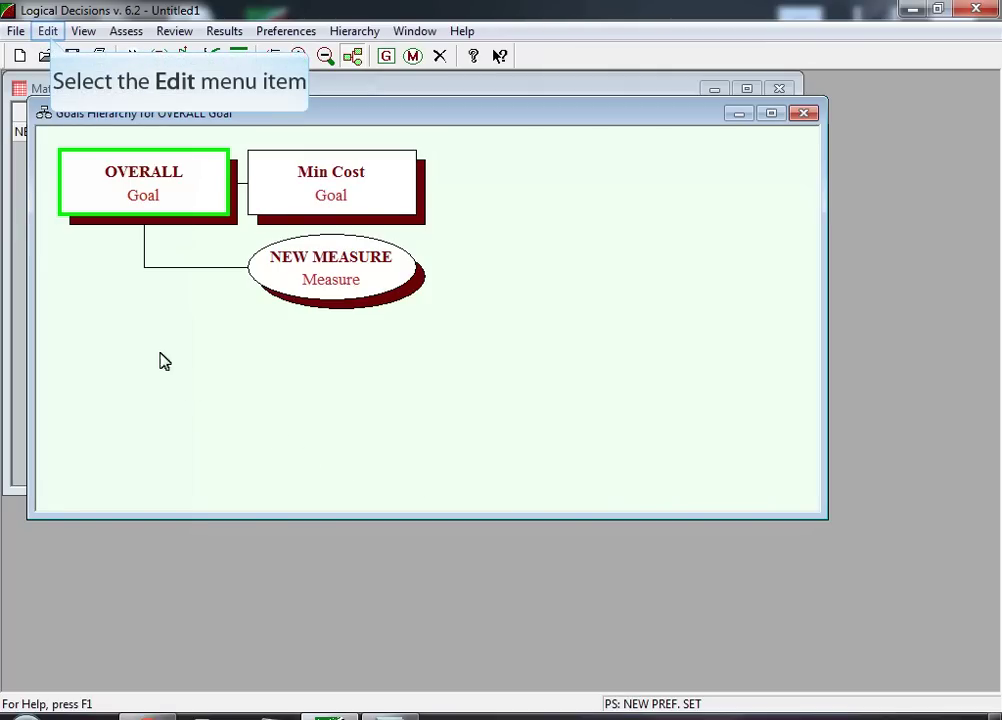
Insert a goal named 'Max Quality' under OVERALL next to Min Cost.
{"action": "left_click", "coordinate": [50, 36]}
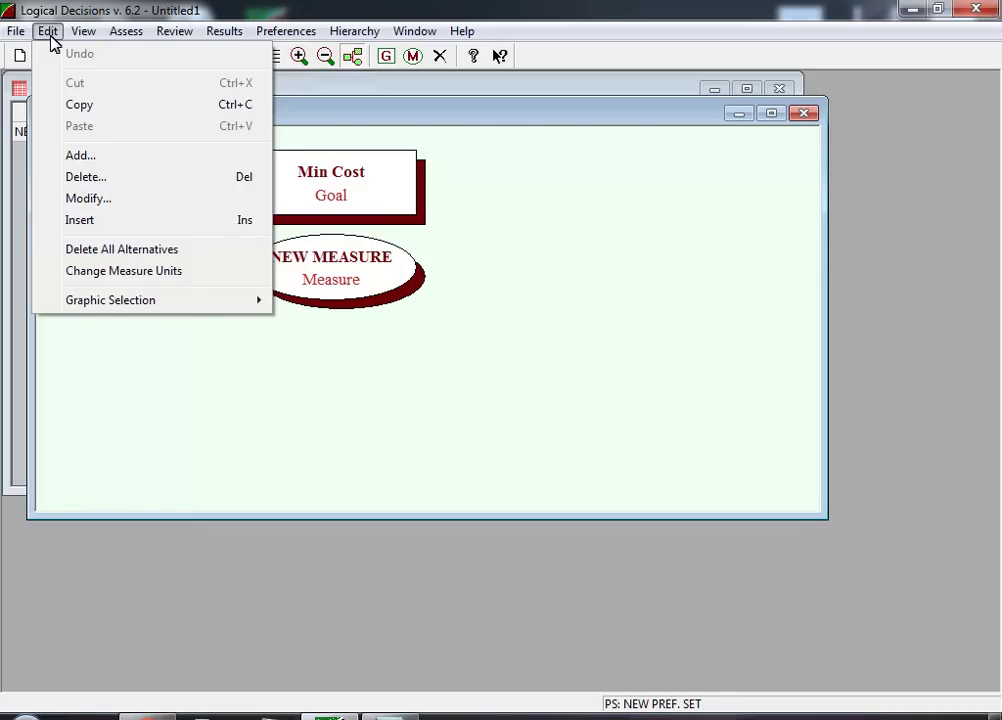
{"action": "left_click", "coordinate": [91, 222]}
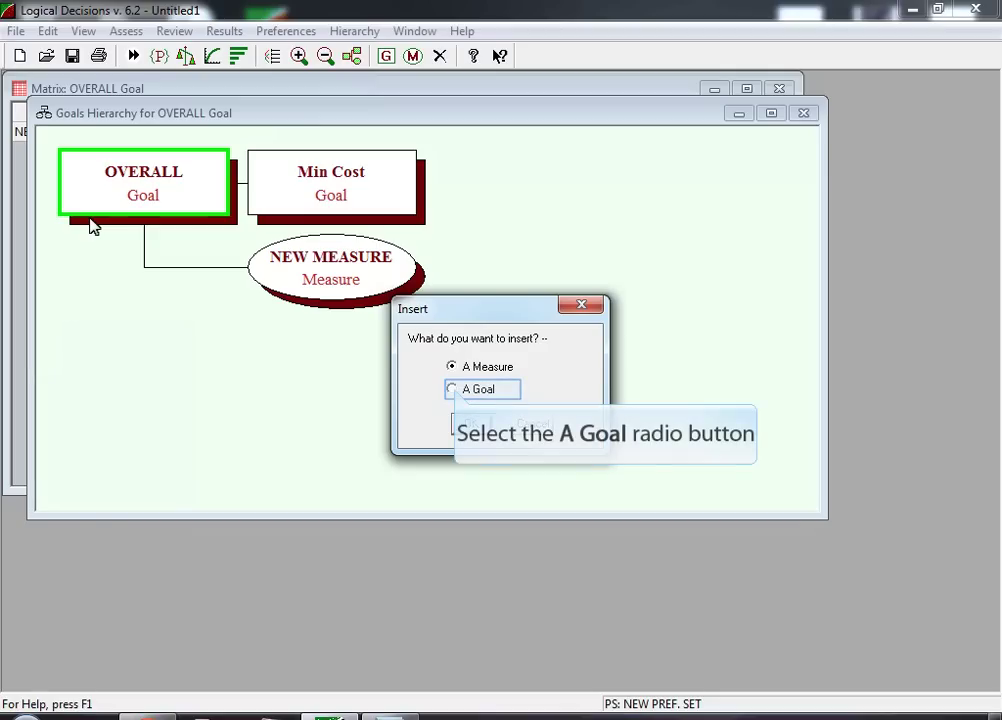
{"action": "left_click", "coordinate": [457, 392]}
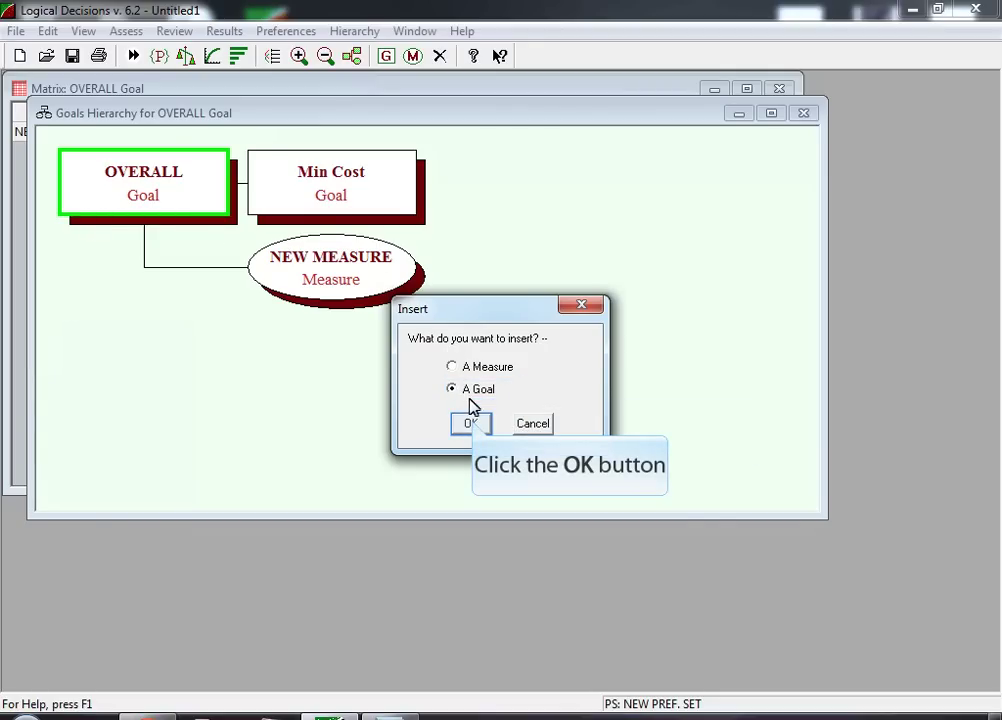
{"action": "left_click", "coordinate": [470, 422]}
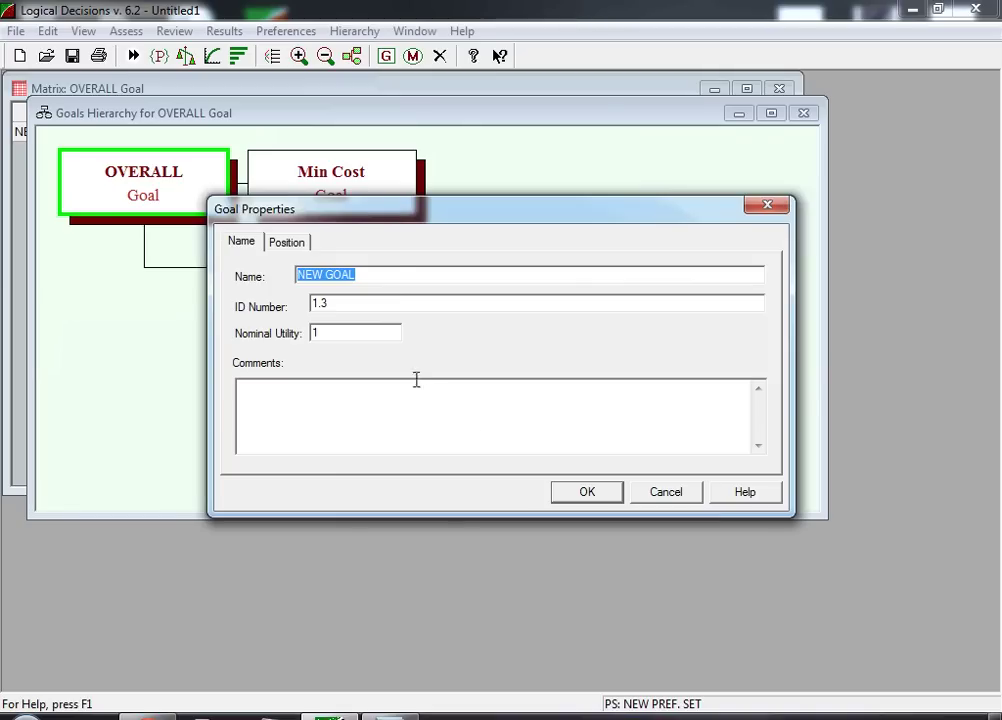
{"action": "type", "text": "Max Quali"}
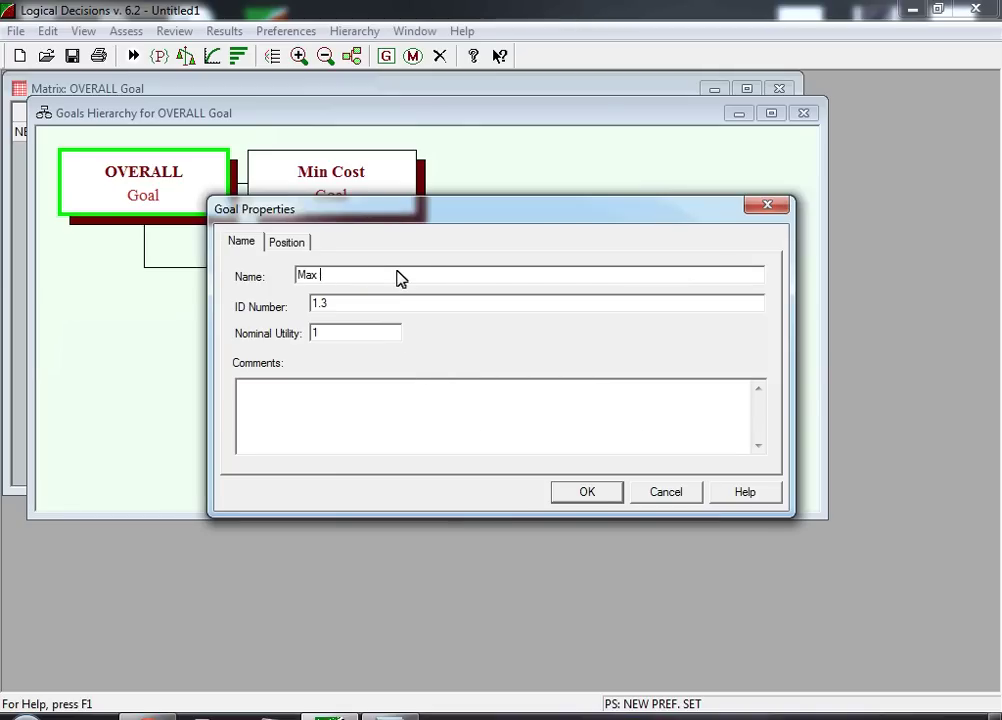
{"action": "type", "text": "ty"}
{"action": "key", "text": "Return"}
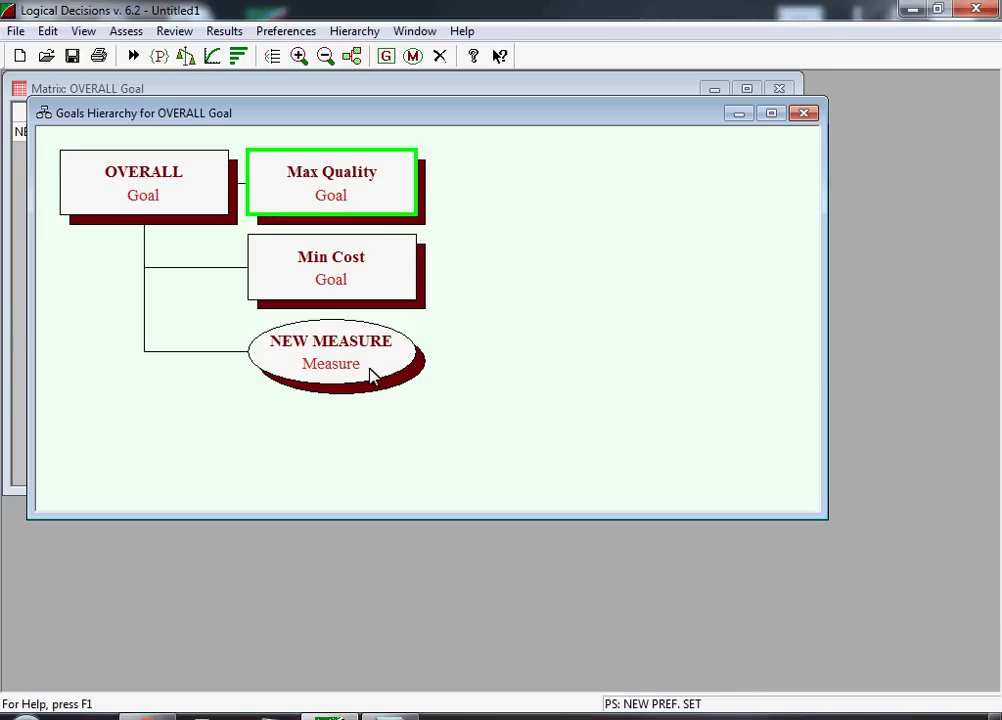
Rename NEW MEASURE to 'Purchase' with units $, most preferred 25, least preferred 75.
{"action": "double_click", "coordinate": [370, 374]}
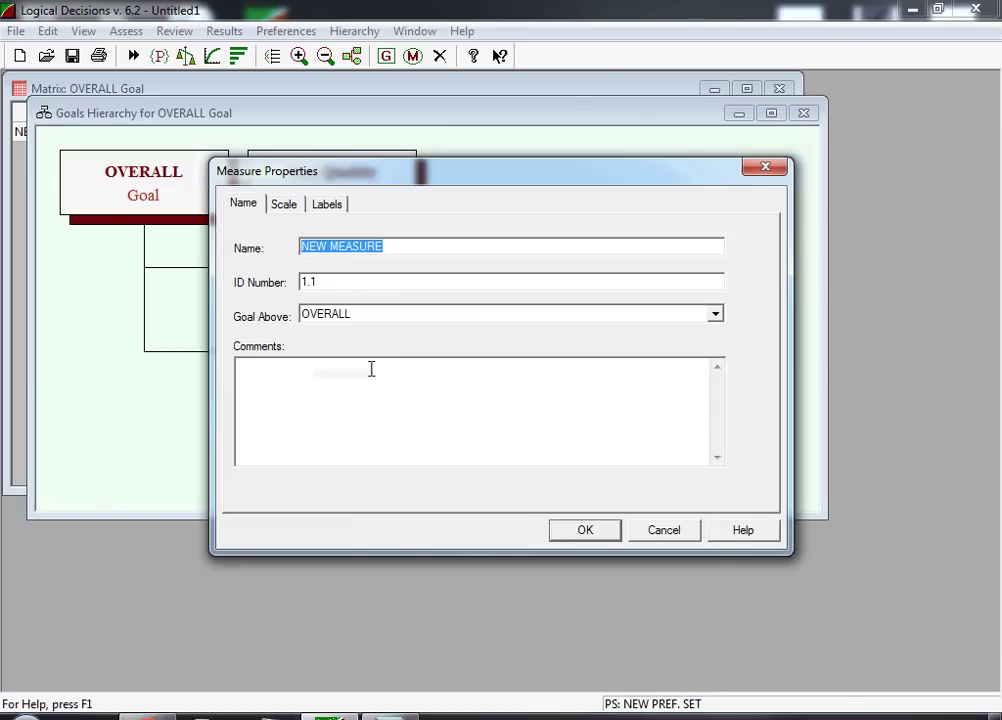
{"action": "type", "text": "Pur"}
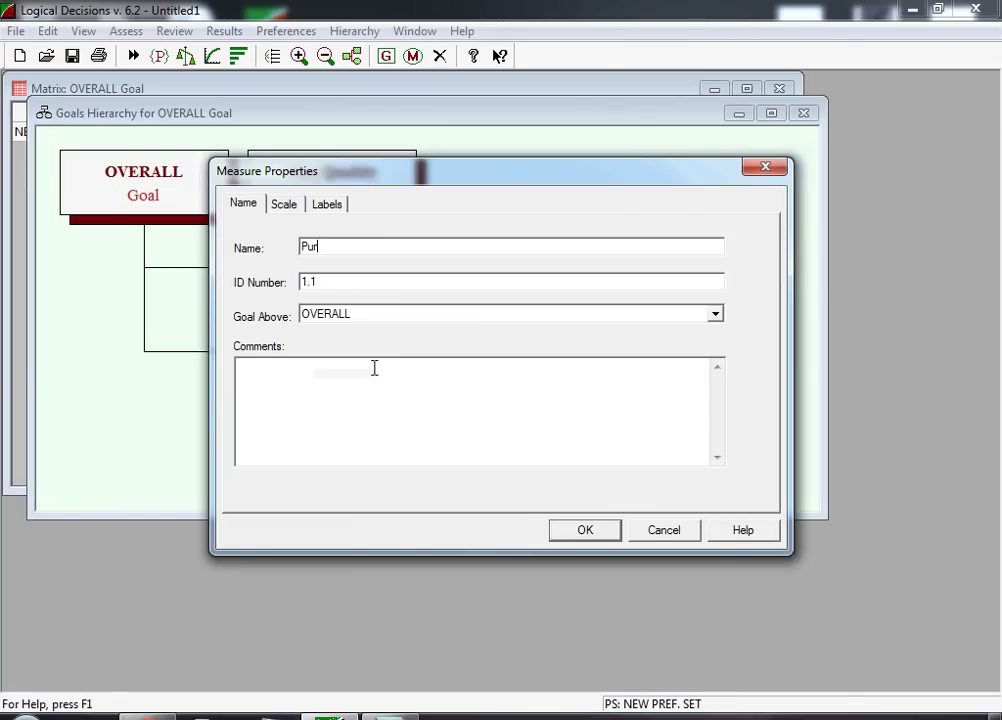
{"action": "type", "text": "chase"}
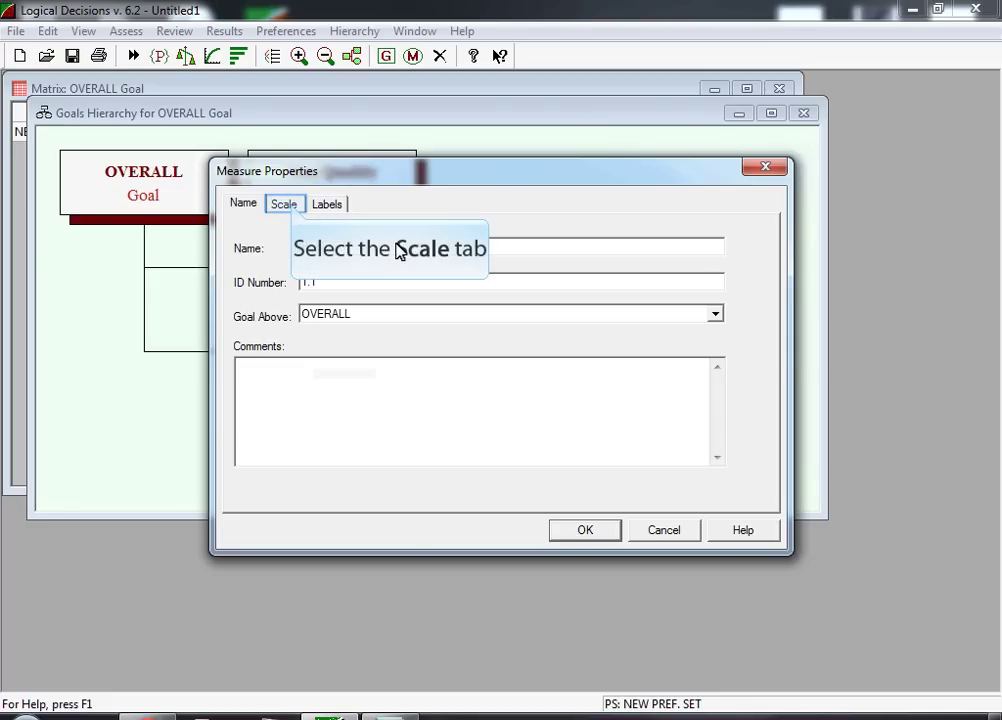
{"action": "left_click", "coordinate": [288, 204]}
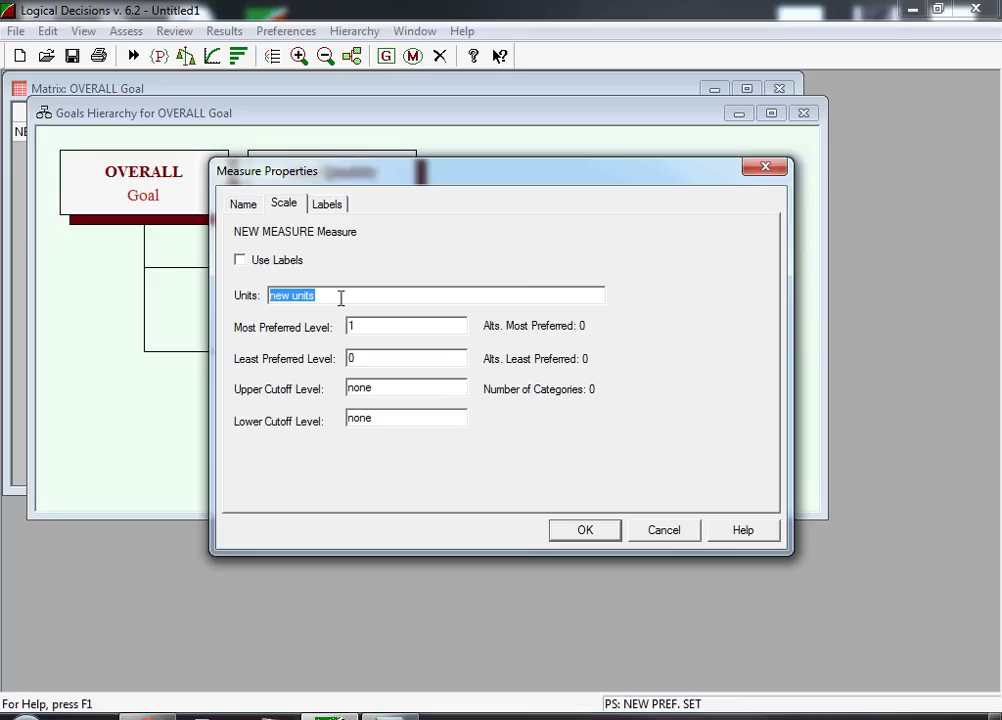
{"action": "type", "text": "$"}
{"action": "key", "text": "Tab"}
{"action": "type", "text": "25"}
{"action": "key", "text": "Tab"}
{"action": "type", "text": "75"}
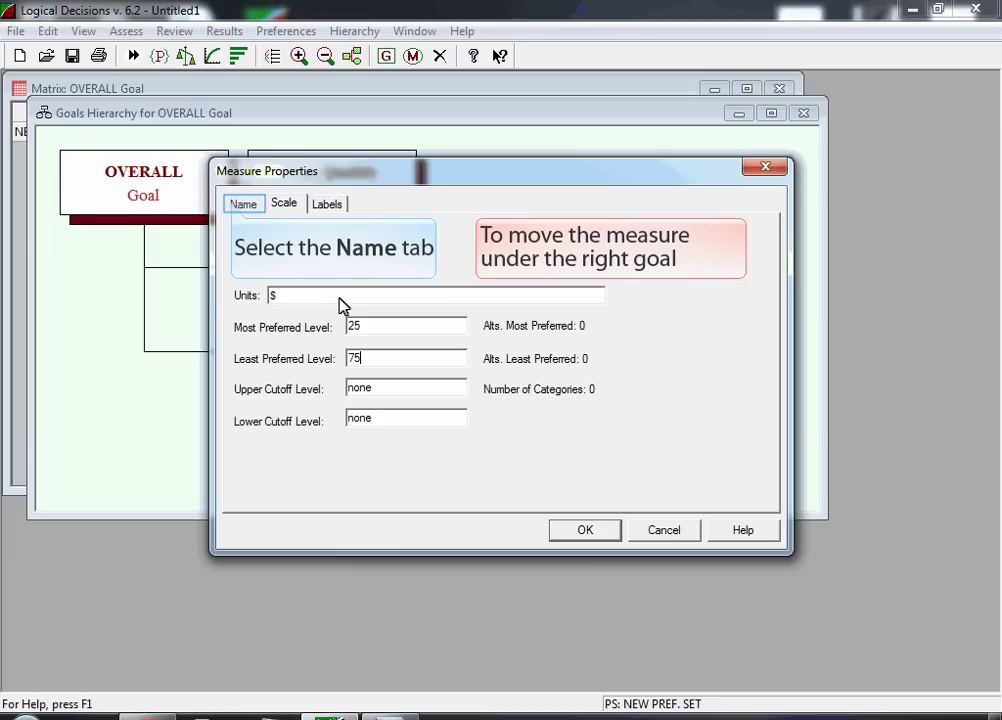
Set Purchase's parent goal to Min Cost and confirm the move.
{"action": "left_click", "coordinate": [237, 206]}
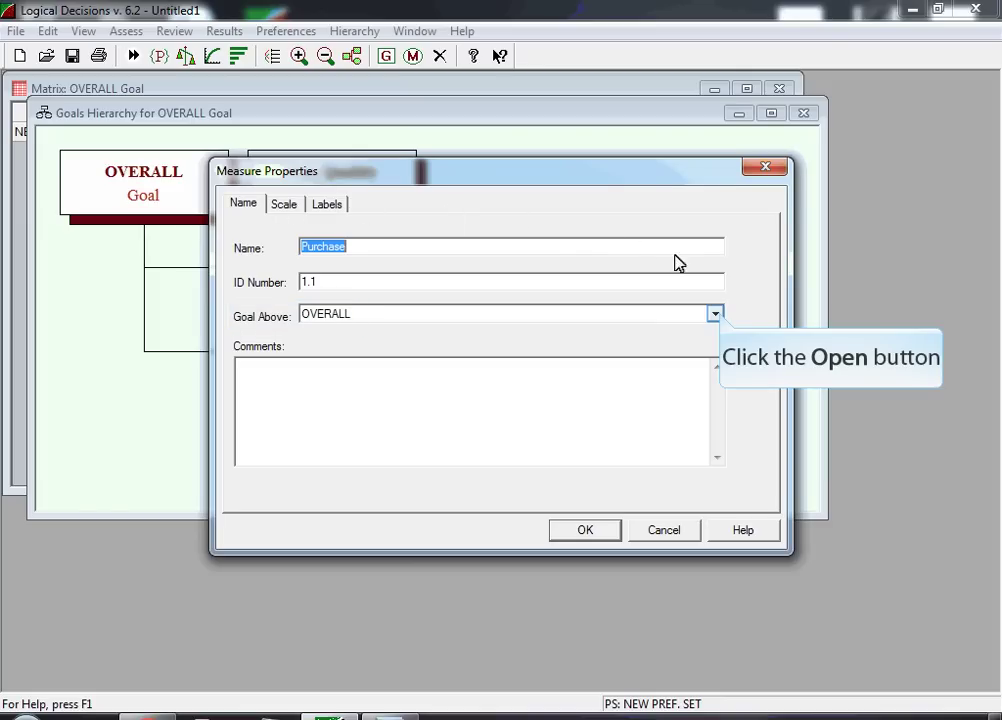
{"action": "left_click", "coordinate": [716, 315]}
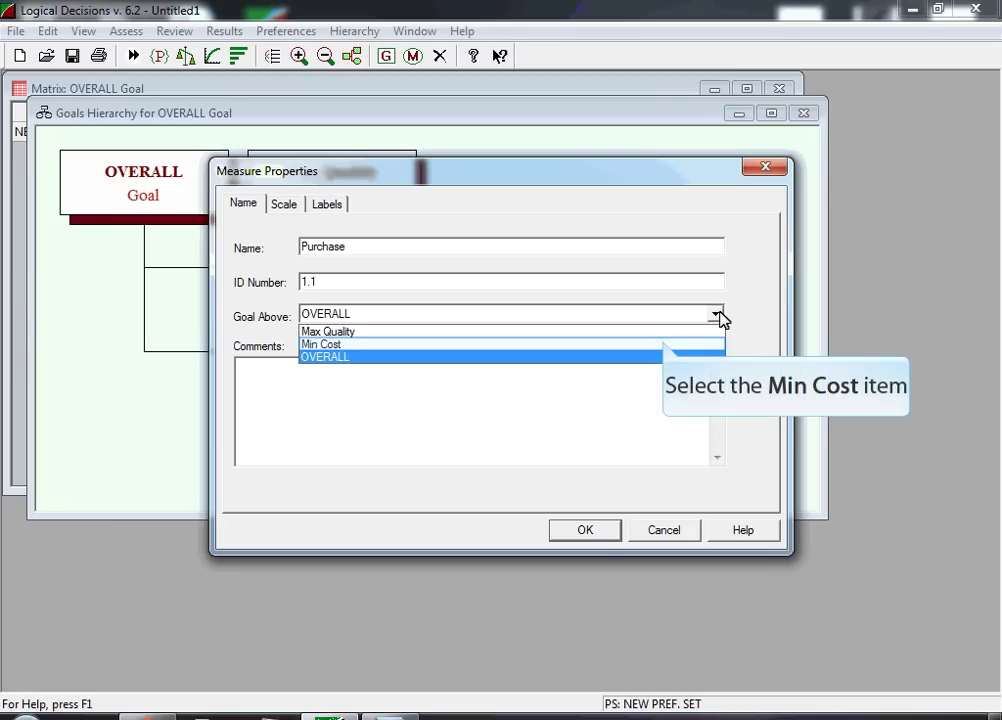
{"action": "left_click", "coordinate": [663, 345]}
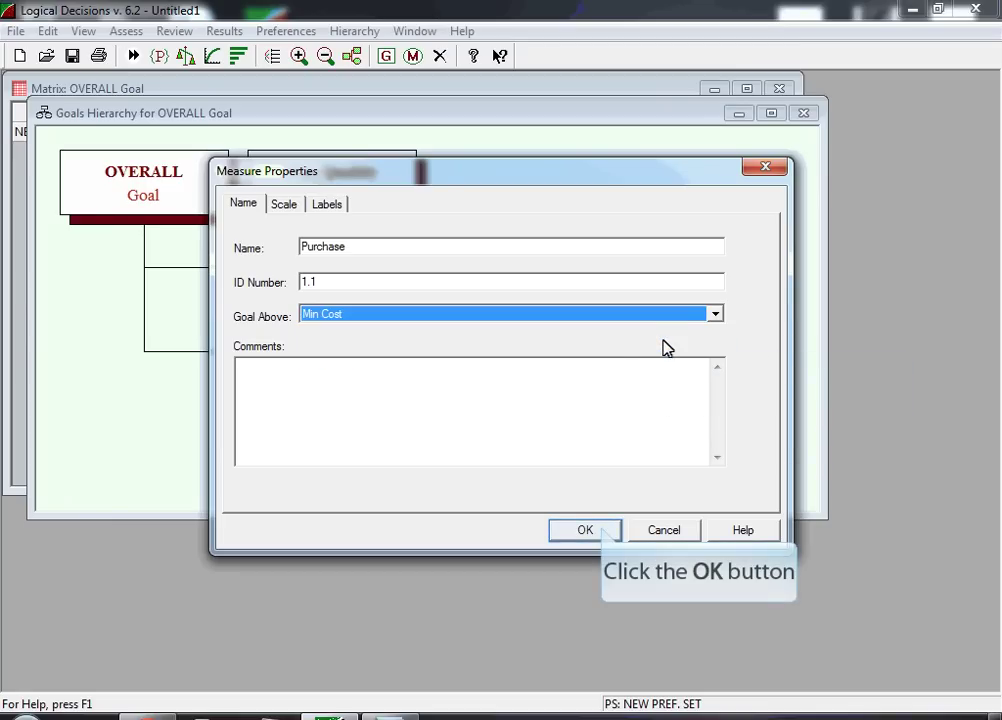
{"action": "left_click", "coordinate": [604, 532]}
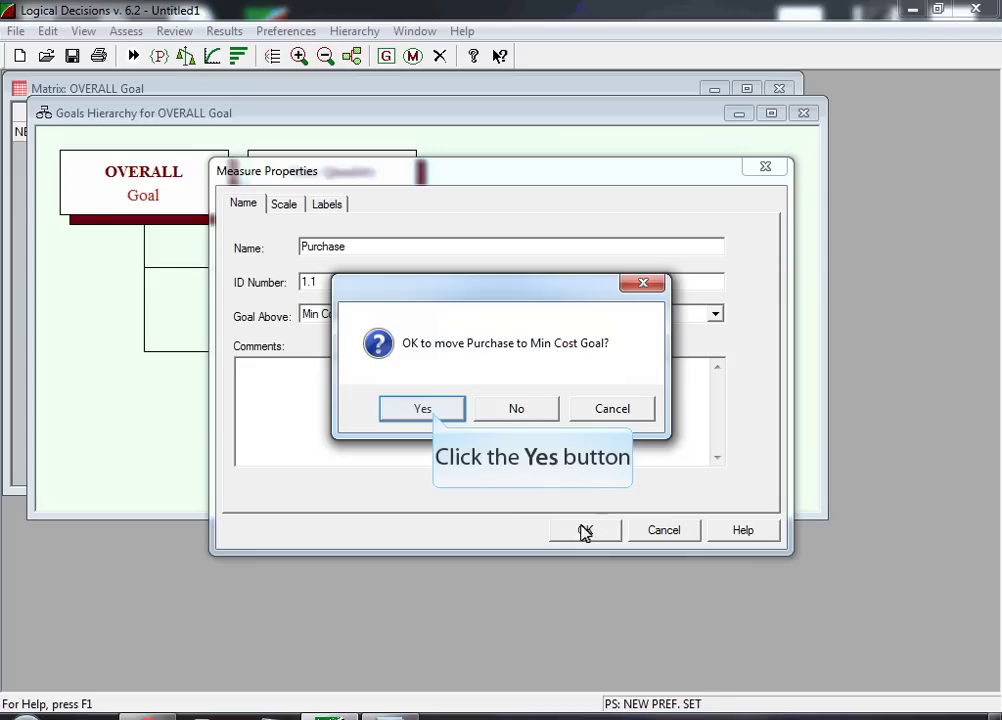
{"action": "left_click", "coordinate": [436, 413]}
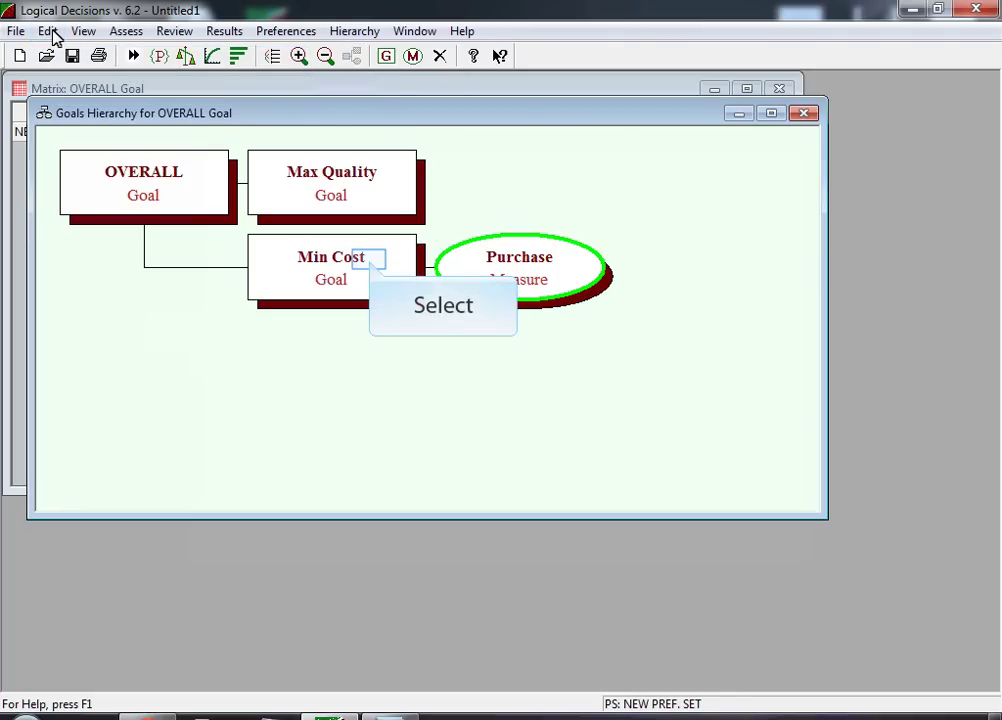
Insert an 'Operating' measure under Min Cost in $, from 50 best to 300 worst.
{"action": "left_click", "coordinate": [370, 265]}
{"action": "key", "text": "alt+e"}
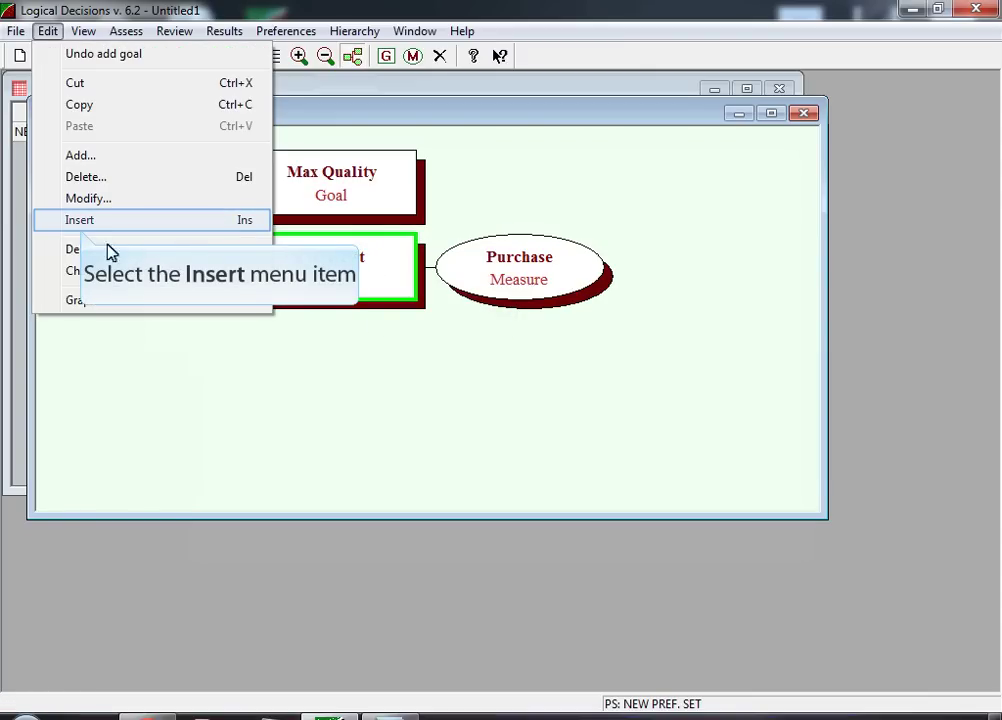
{"action": "left_click", "coordinate": [80, 224]}
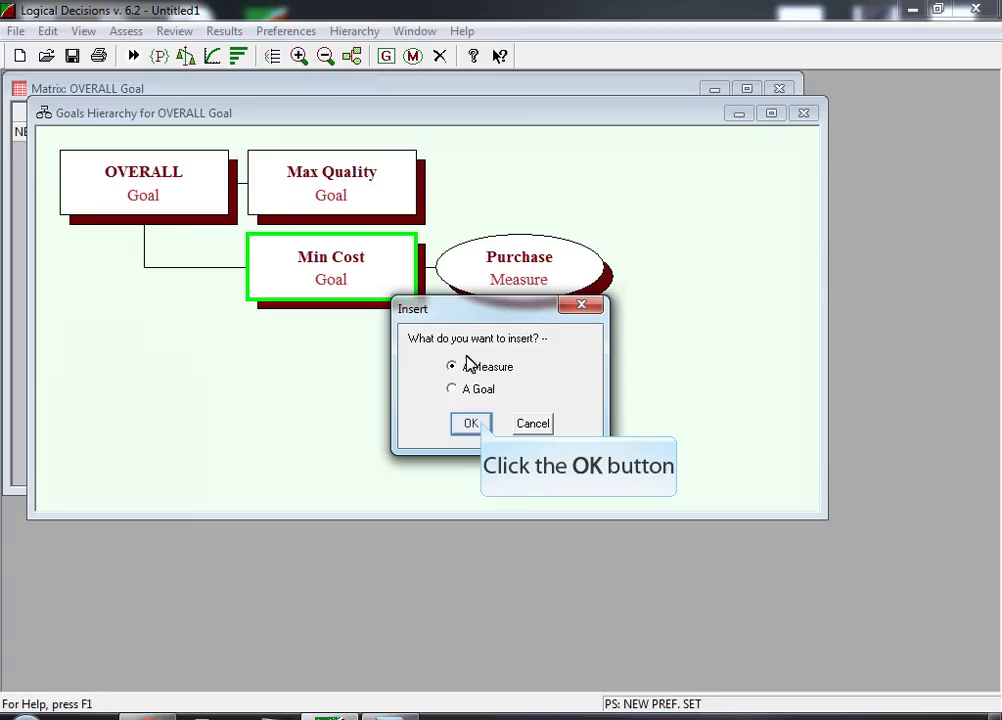
{"action": "left_click", "coordinate": [466, 423]}
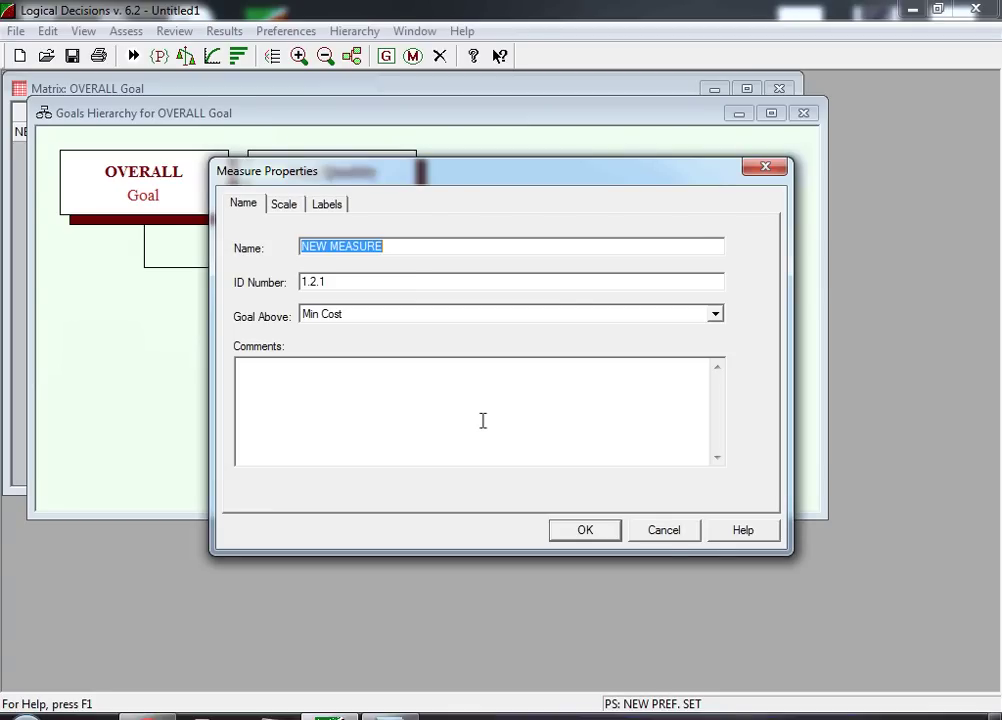
{"action": "type", "text": "Operating"}
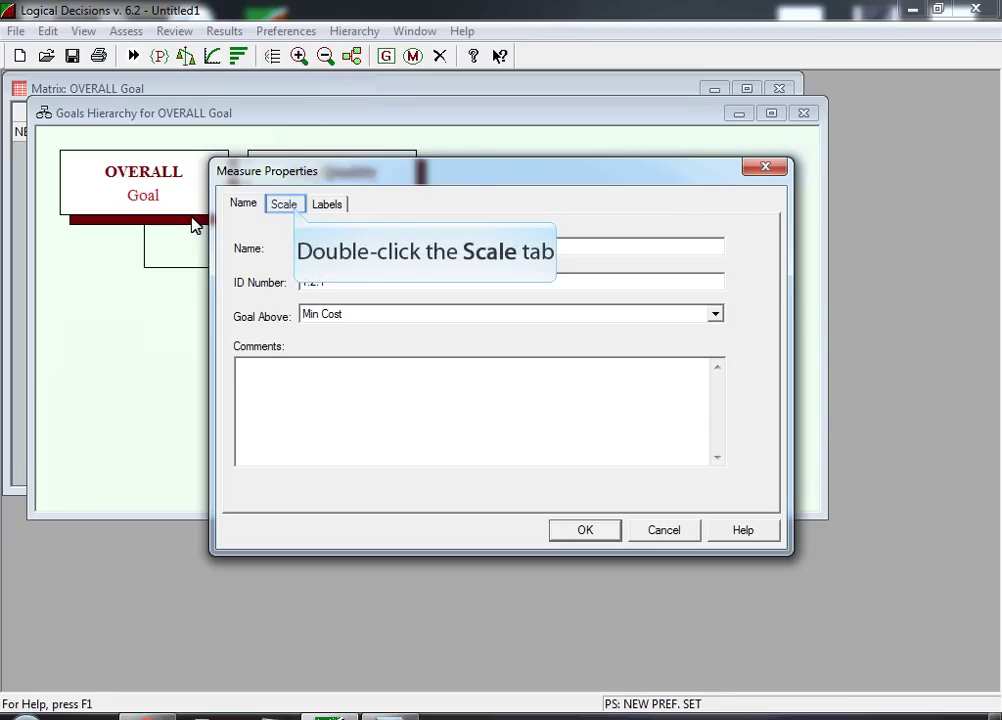
{"action": "double_click", "coordinate": [294, 209]}
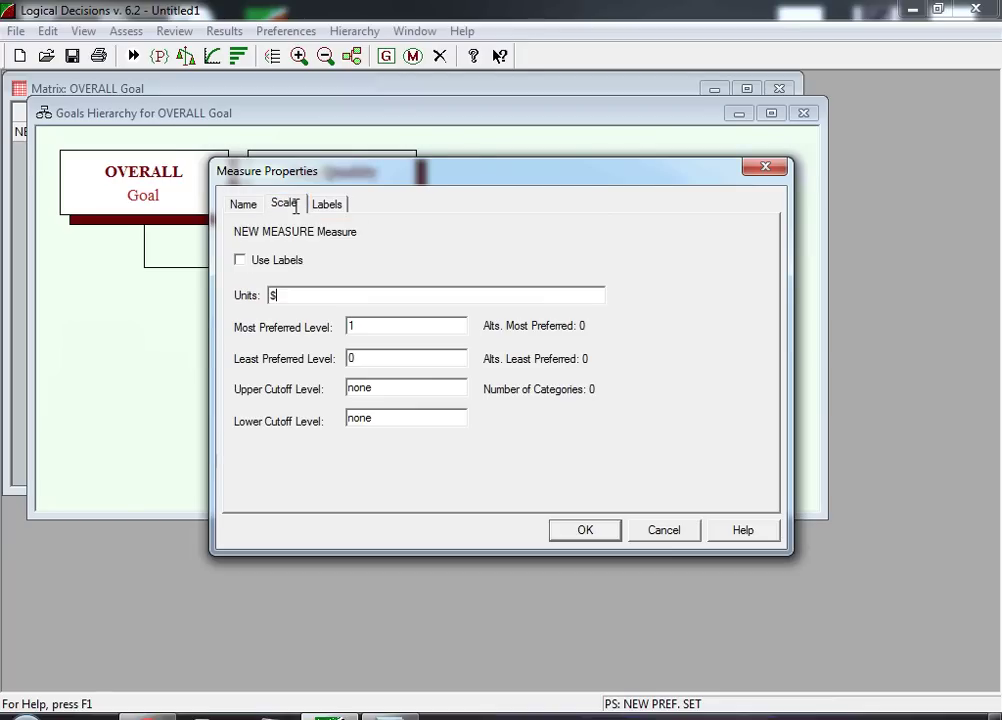
{"action": "double_click", "coordinate": [358, 328]}
{"action": "type", "text": "50"}
{"action": "key", "text": "Tab"}
{"action": "type", "text": "300"}
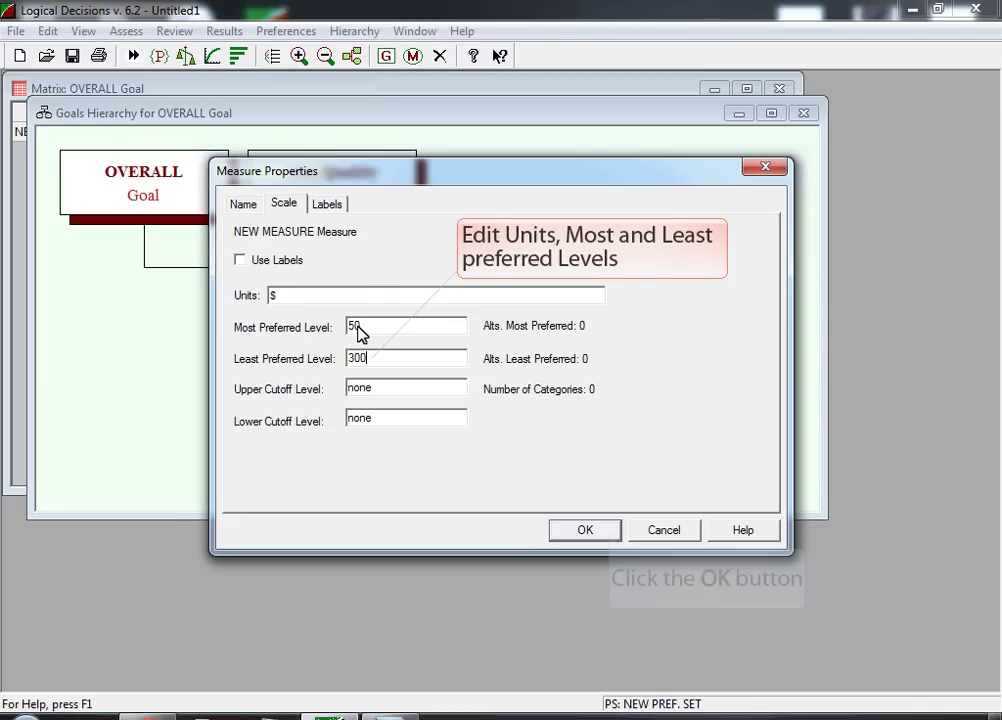
{"action": "left_click", "coordinate": [608, 536]}
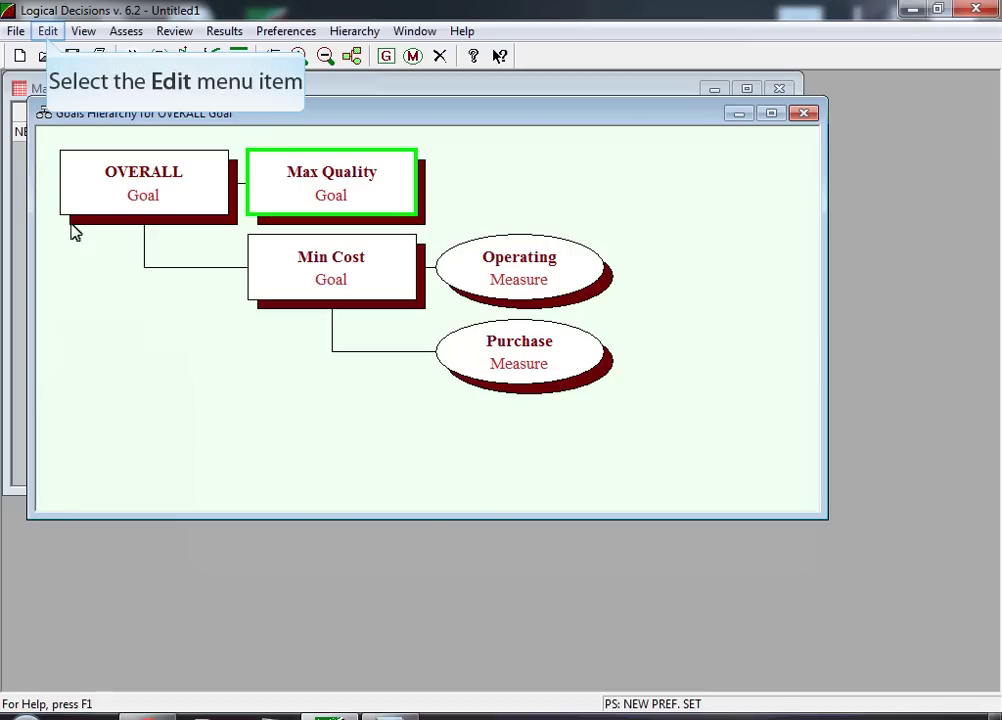
Insert an 'Amount' measure under Max Quality in Lumens, from 1100 best to 900 worst.
{"action": "left_click", "coordinate": [47, 33]}
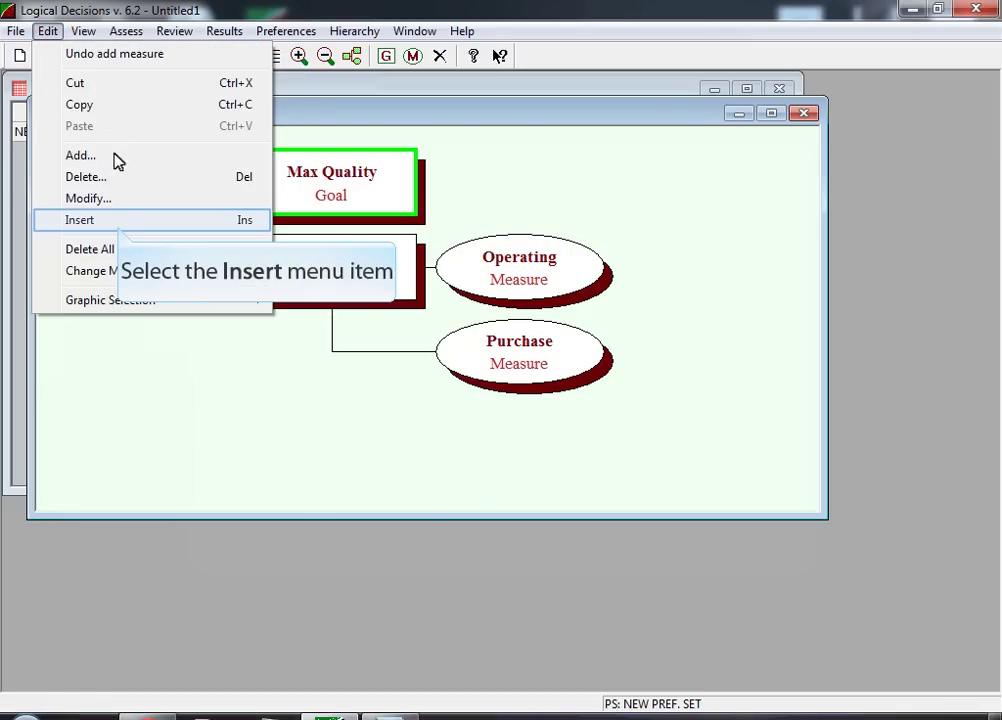
{"action": "left_click", "coordinate": [117, 227]}
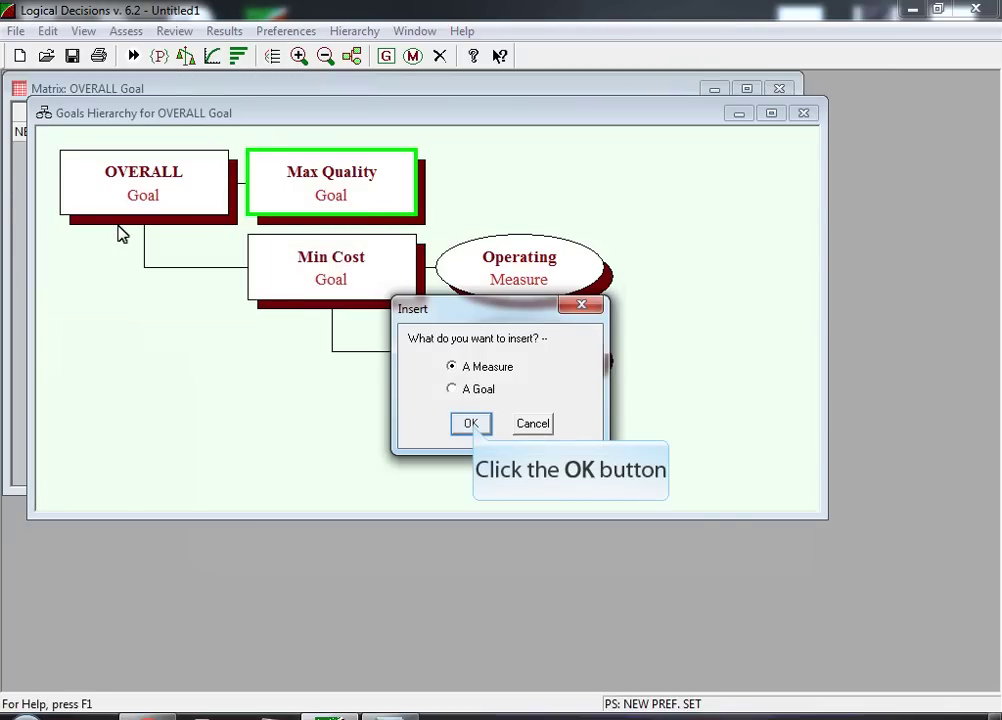
{"action": "left_click", "coordinate": [472, 424]}
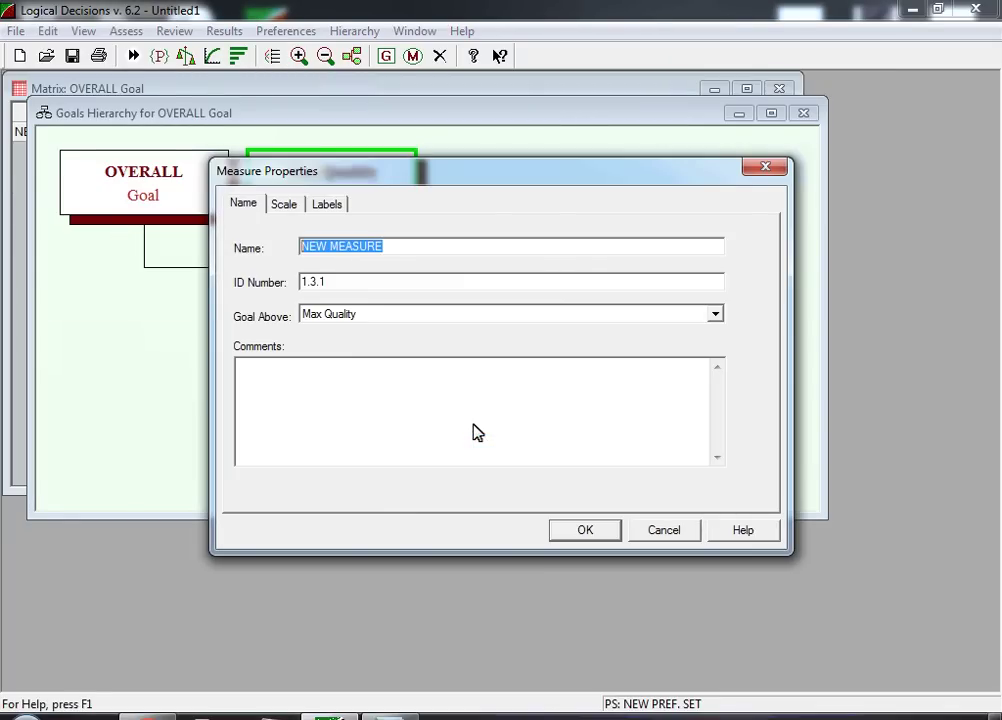
{"action": "type", "text": "Amount"}
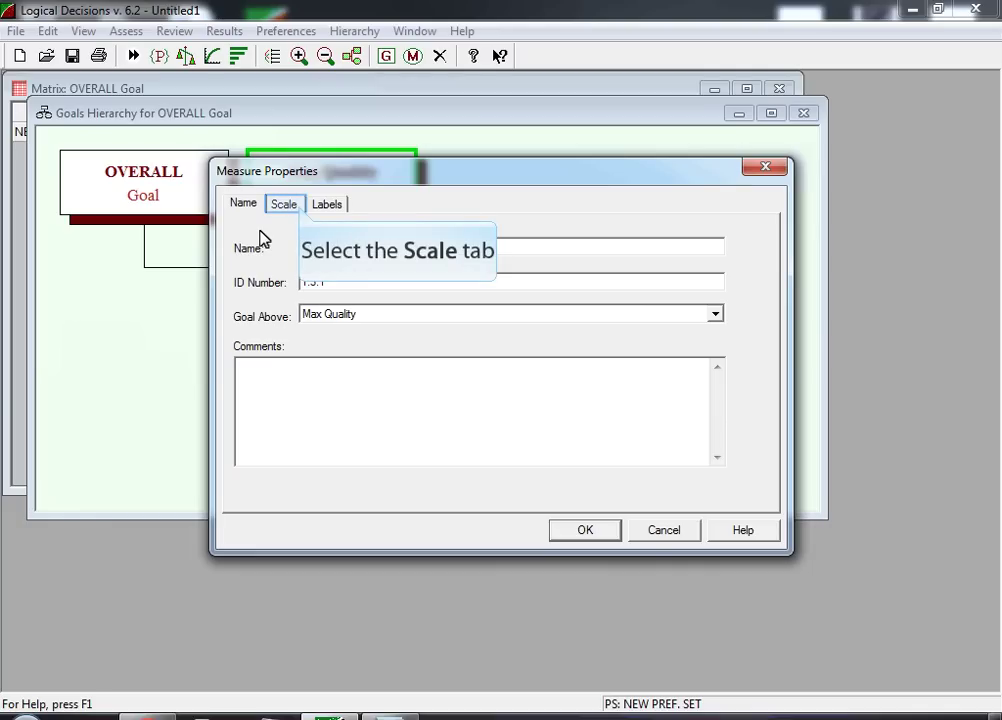
{"action": "left_click", "coordinate": [284, 205]}
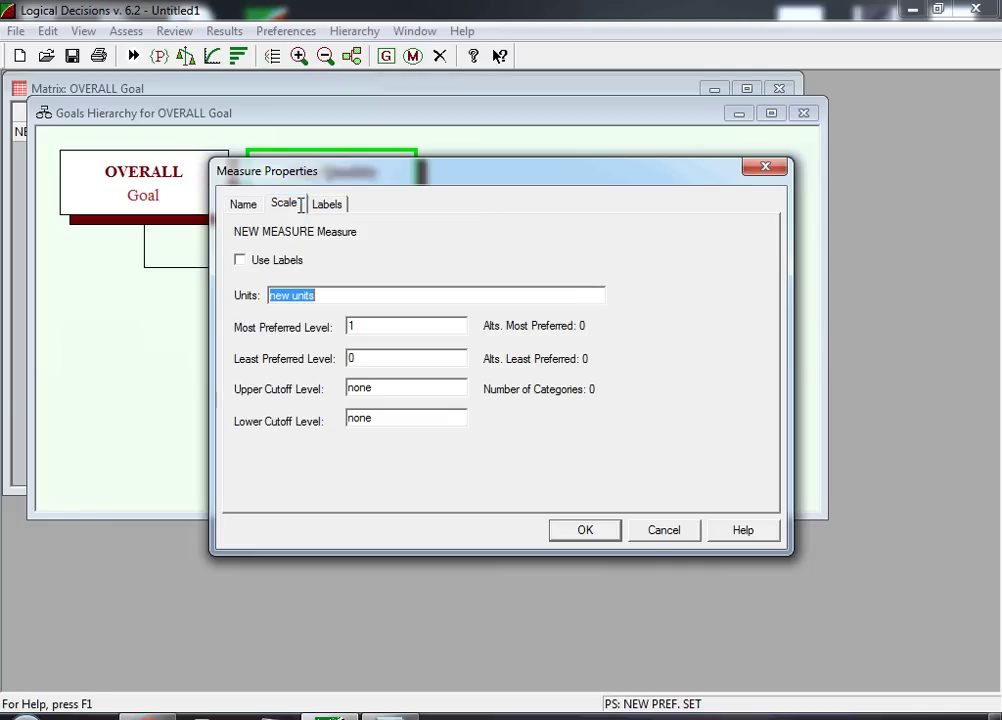
{"action": "type", "text": "Lumens"}
{"action": "key", "text": "Tab"}
{"action": "type", "text": "1100"}
{"action": "key", "text": "Tab"}
{"action": "type", "text": "900"}
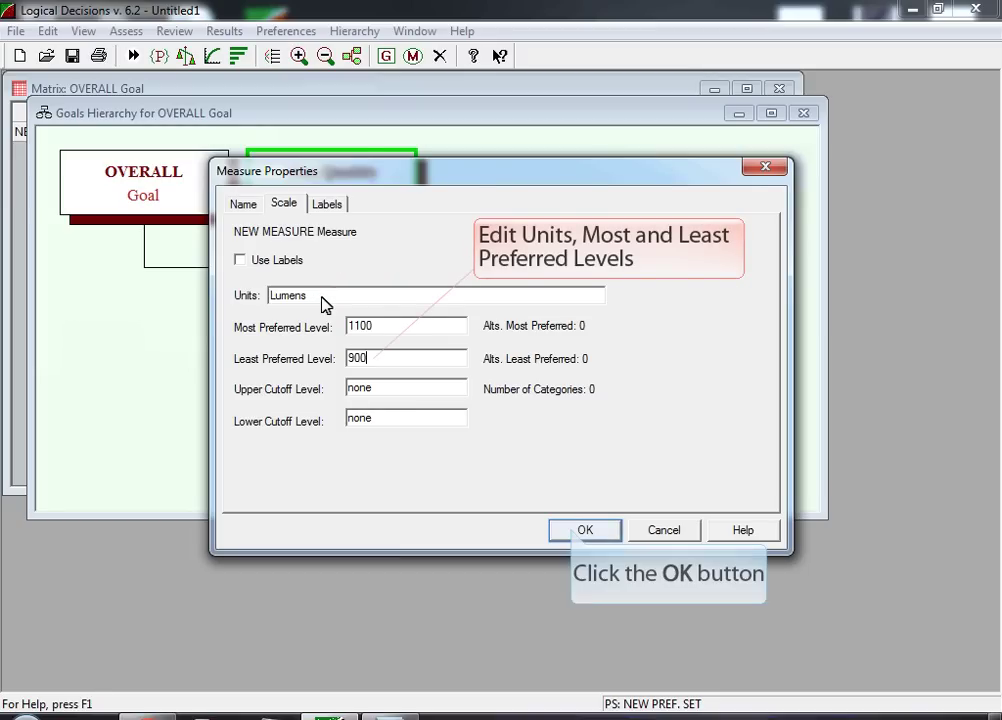
{"action": "left_click", "coordinate": [577, 531]}
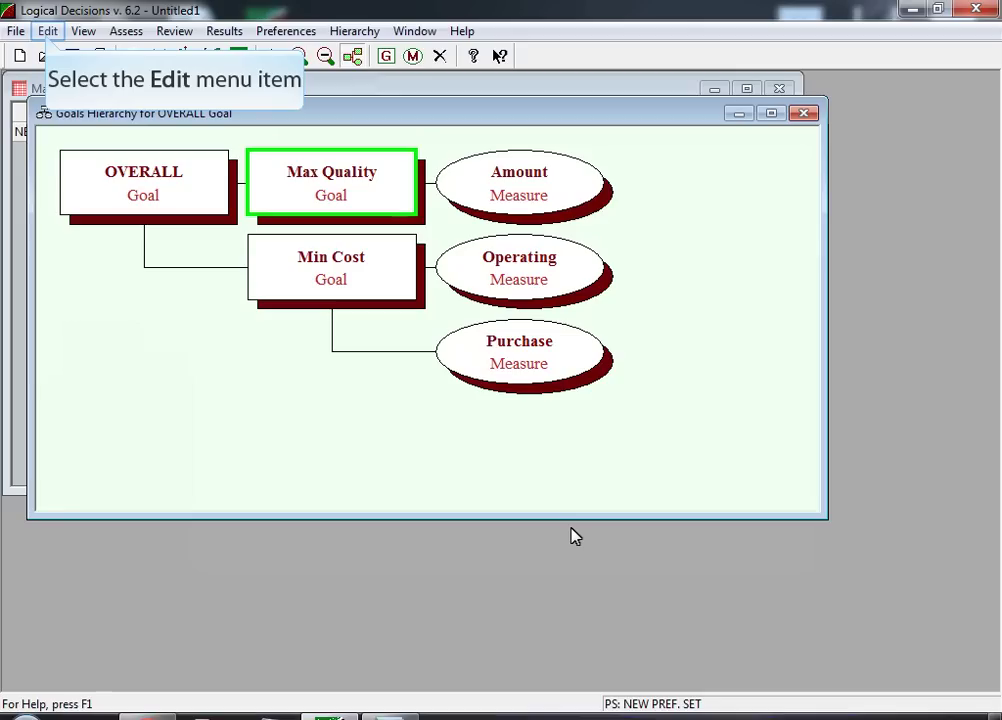
Insert a measure named 'Type' under Max Quality and show its label settings.
{"action": "left_click", "coordinate": [47, 36]}
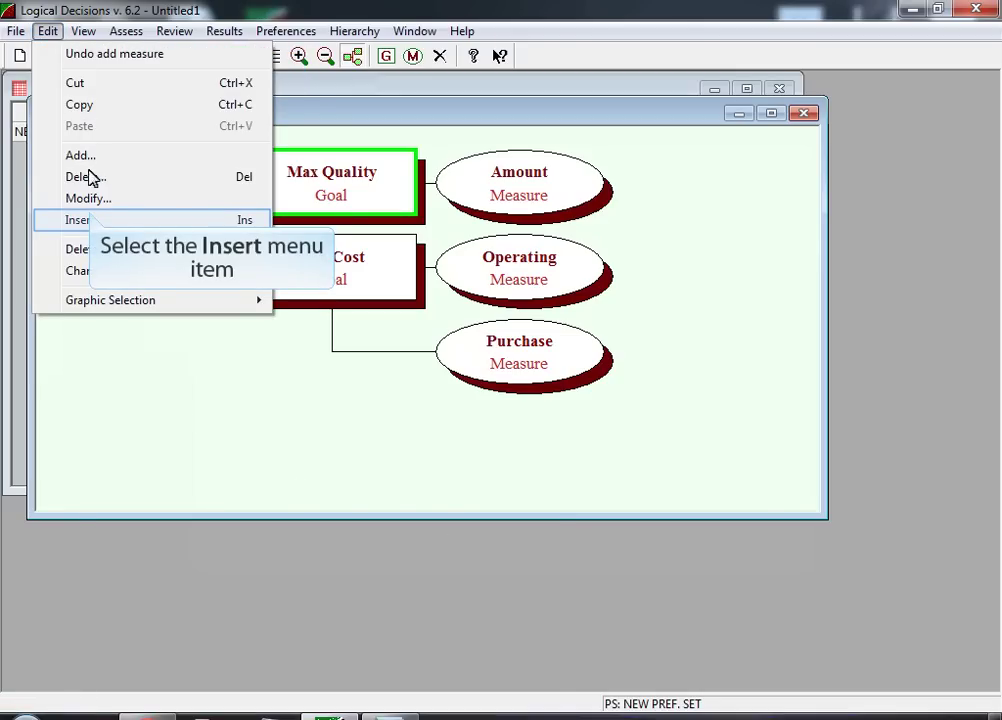
{"action": "left_click", "coordinate": [90, 219]}
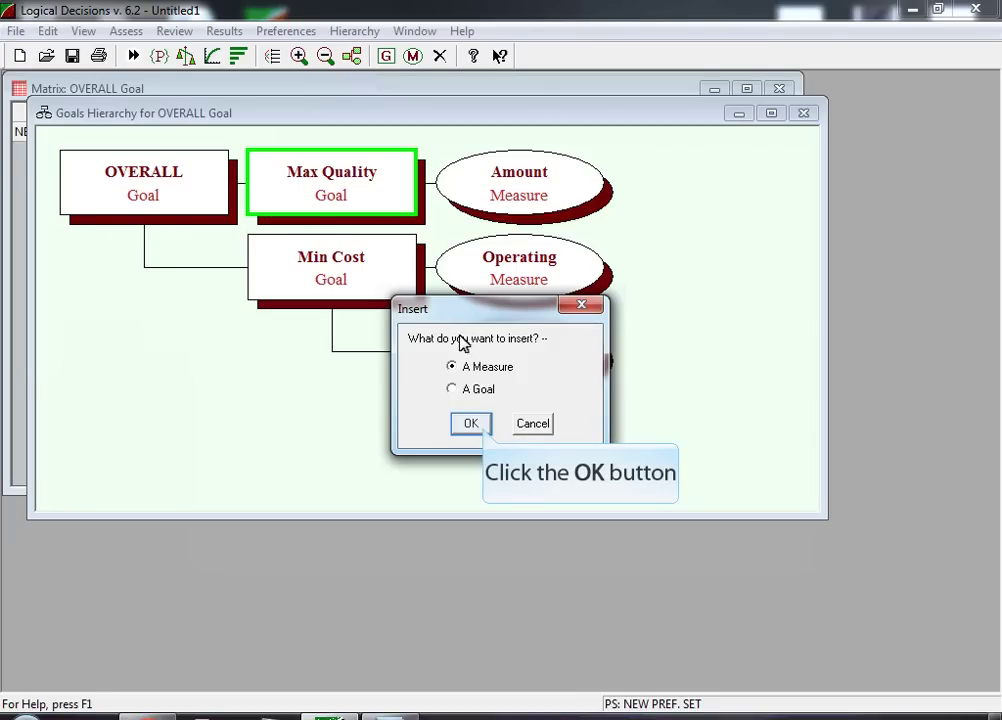
{"action": "left_click", "coordinate": [478, 423]}
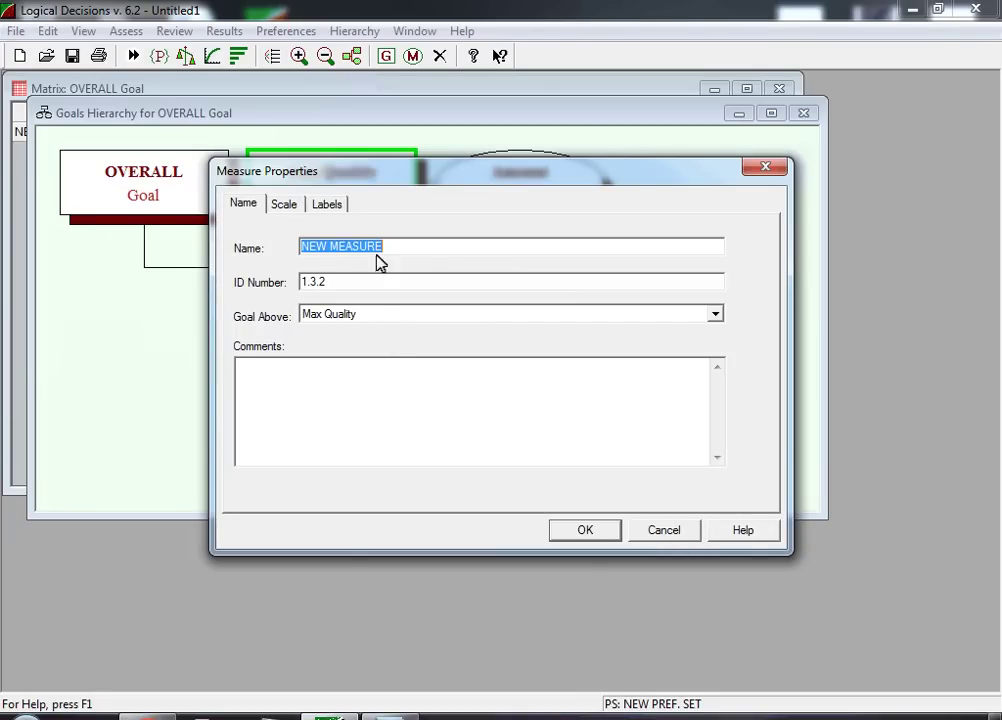
{"action": "type", "text": "Type"}
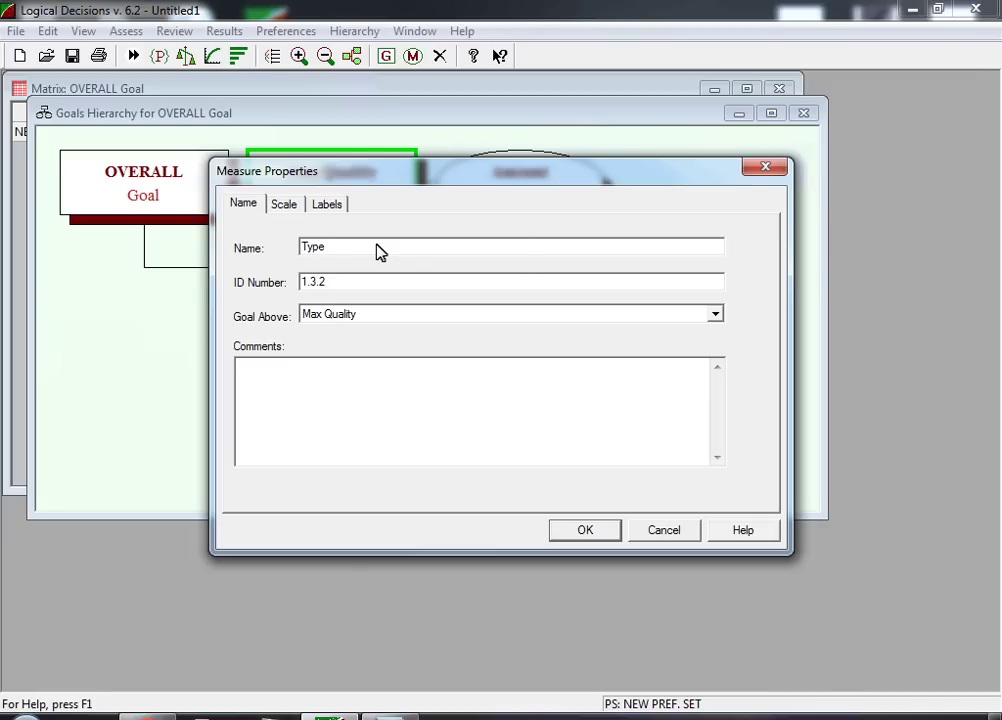
{"action": "left_click", "coordinate": [329, 214]}
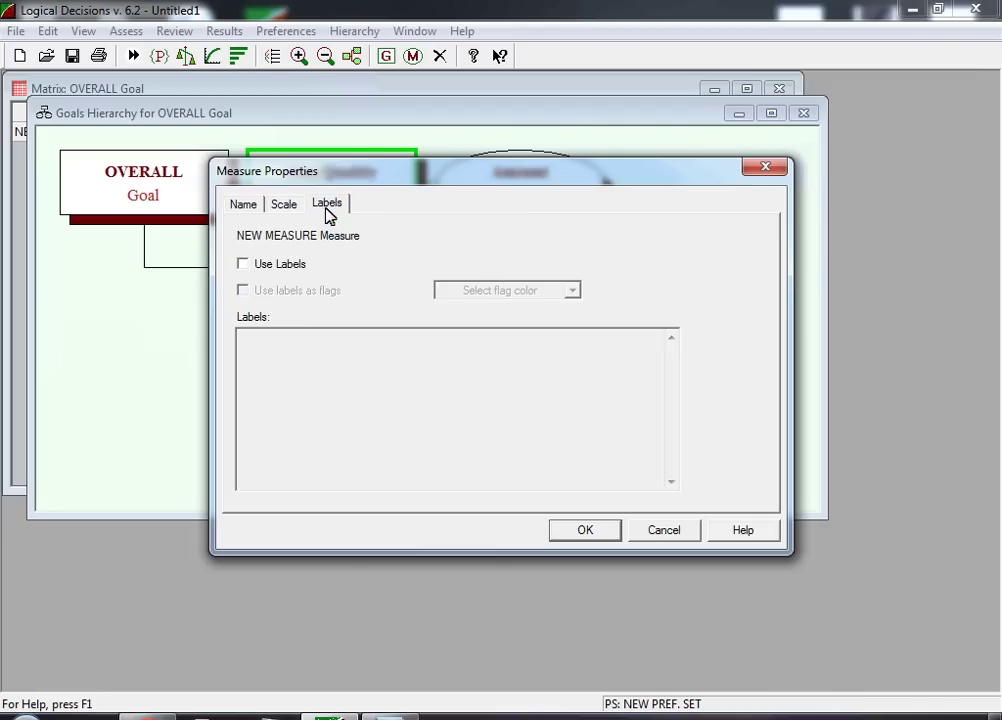
Turn on Use Labels and rename the labels to Halogen, Incand and Fluori.
{"action": "left_click", "coordinate": [244, 266]}
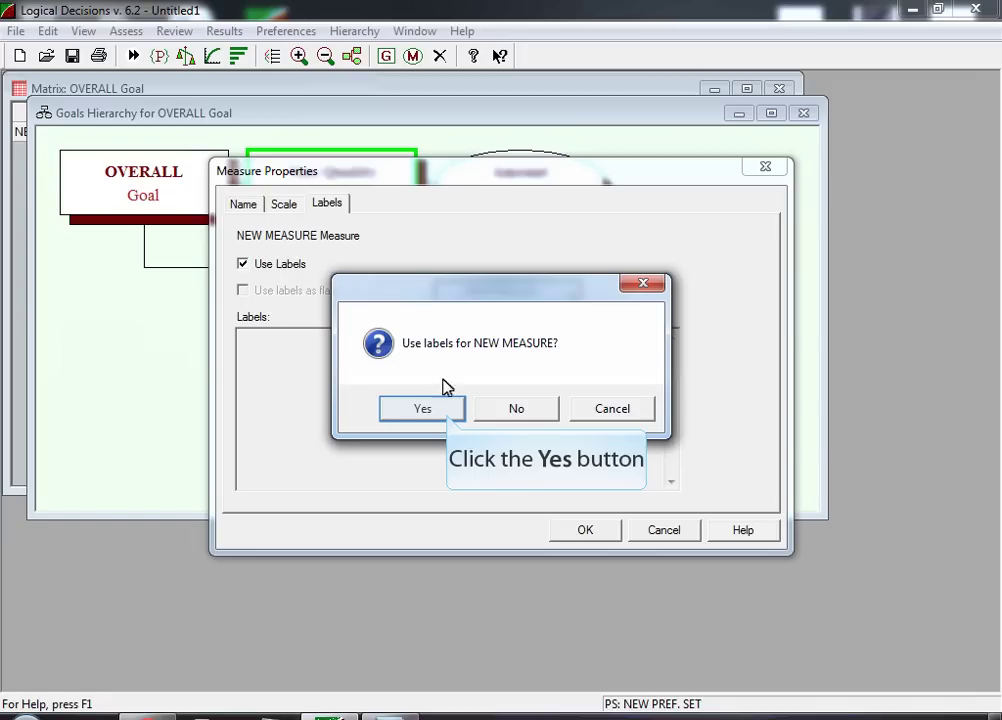
{"action": "left_click", "coordinate": [423, 409]}
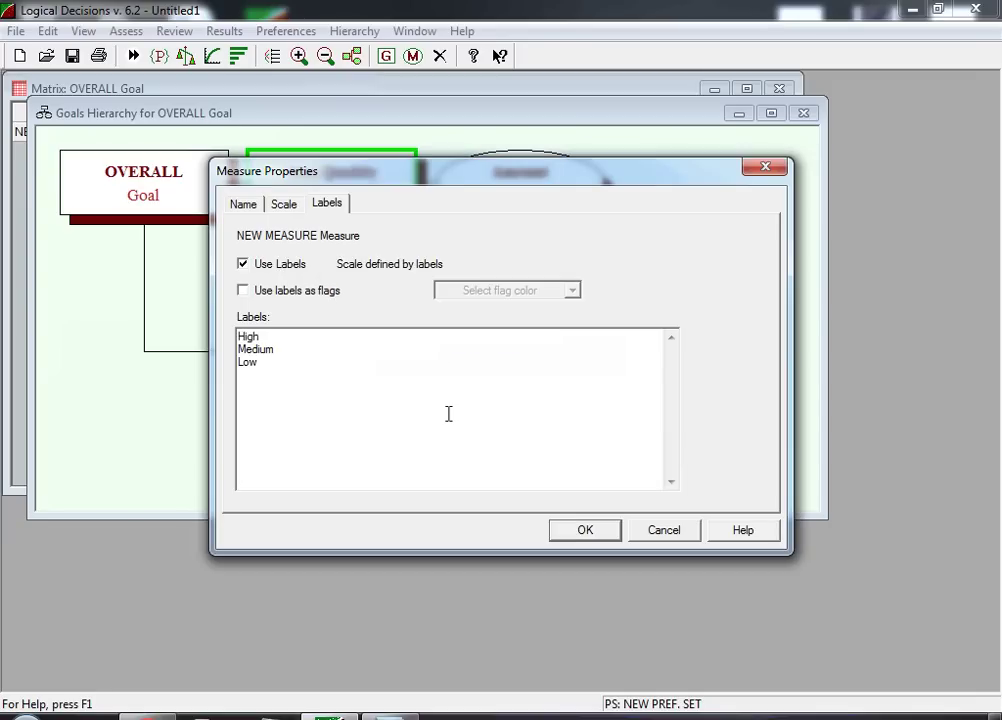
{"action": "double_click", "coordinate": [272, 336]}
{"action": "type", "text": "Halogen"}
{"action": "key", "text": "Down"}
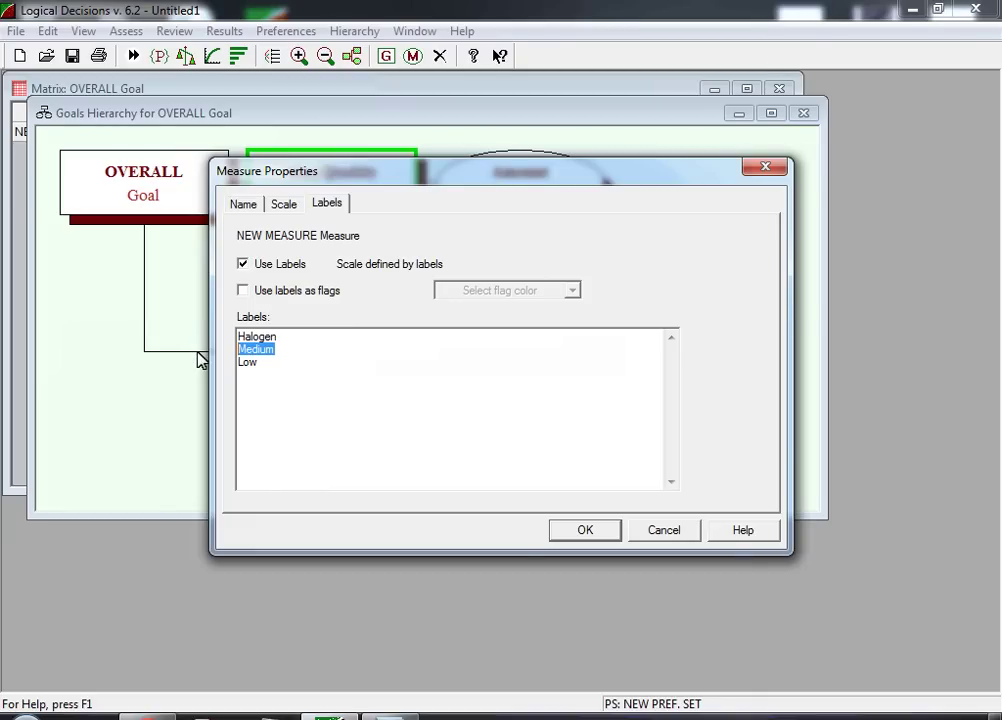
{"action": "type", "text": "Incand"}
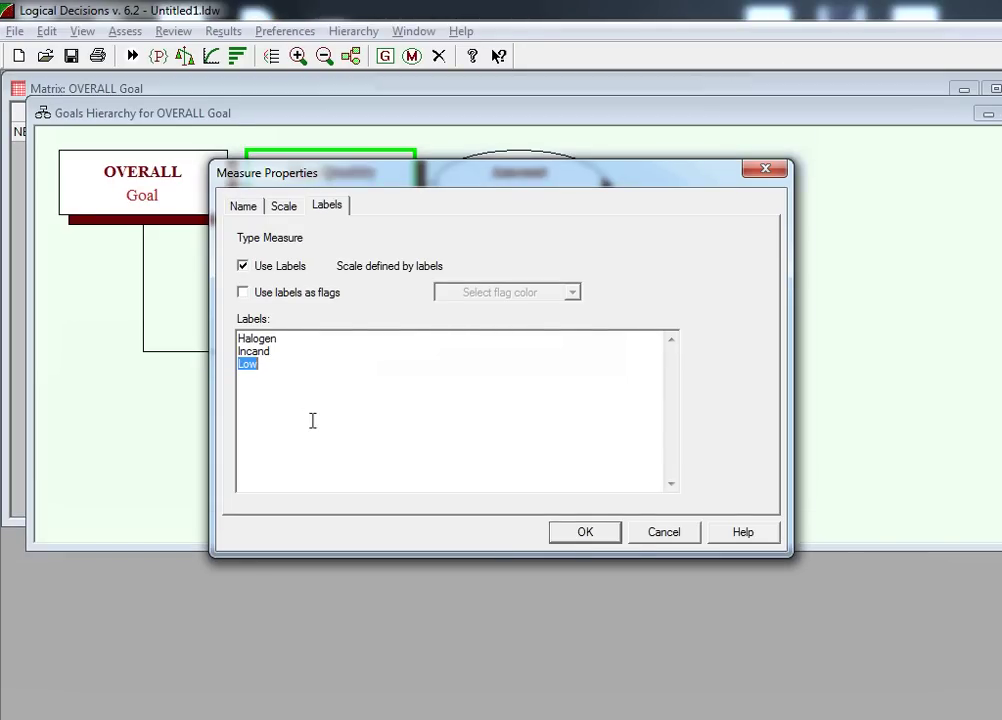
{"action": "type", "text": "Fluori"}
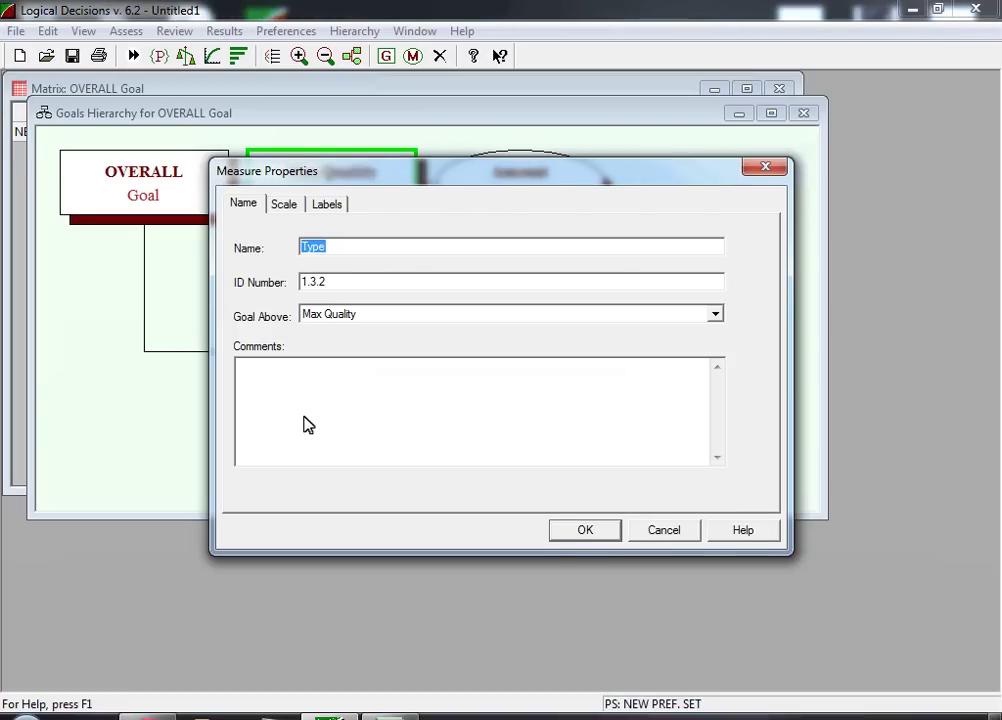
Check the Type measure's label-based scale settings.
{"action": "left_click", "coordinate": [285, 206]}
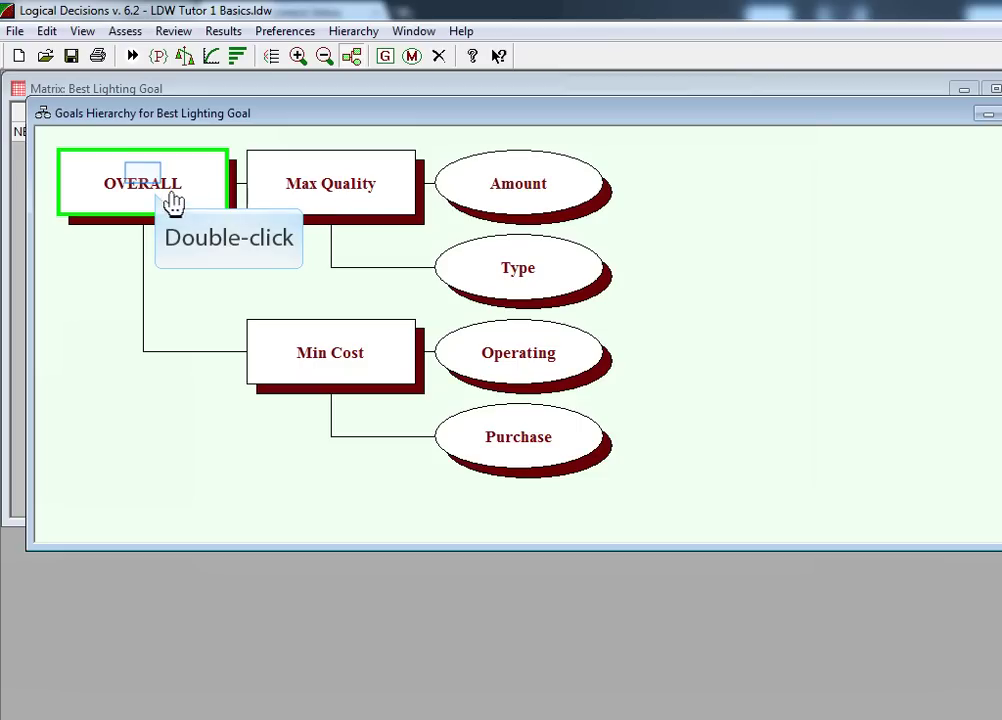
Change the top goal's name from OVERALL to 'Best Lighting'.
{"action": "double_click", "coordinate": [140, 177]}
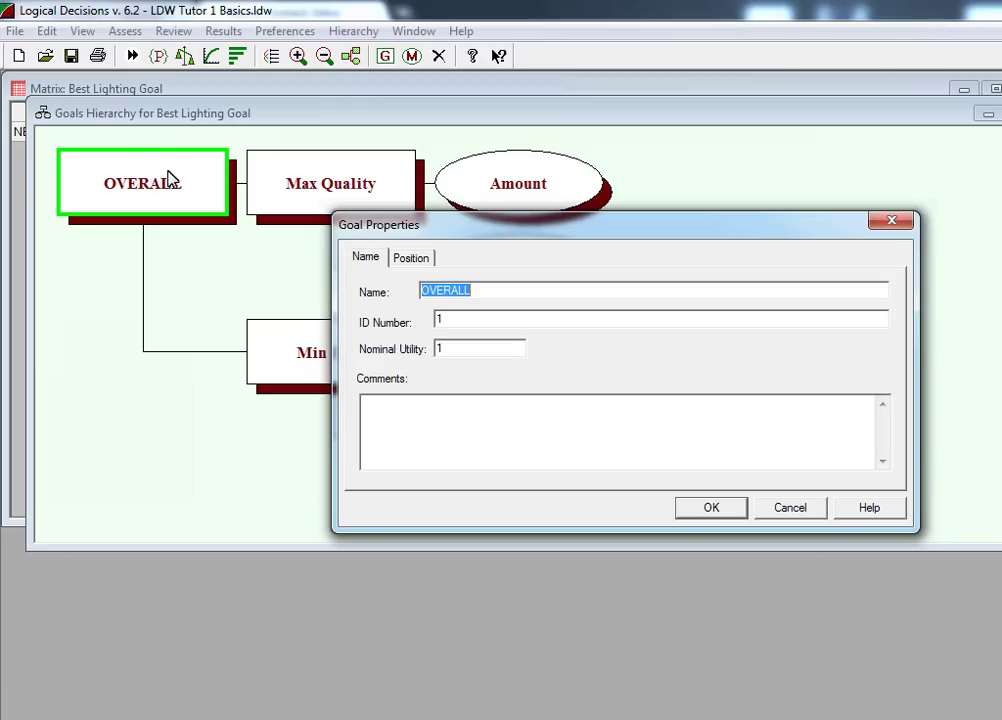
{"action": "type", "text": "Best Lighting"}
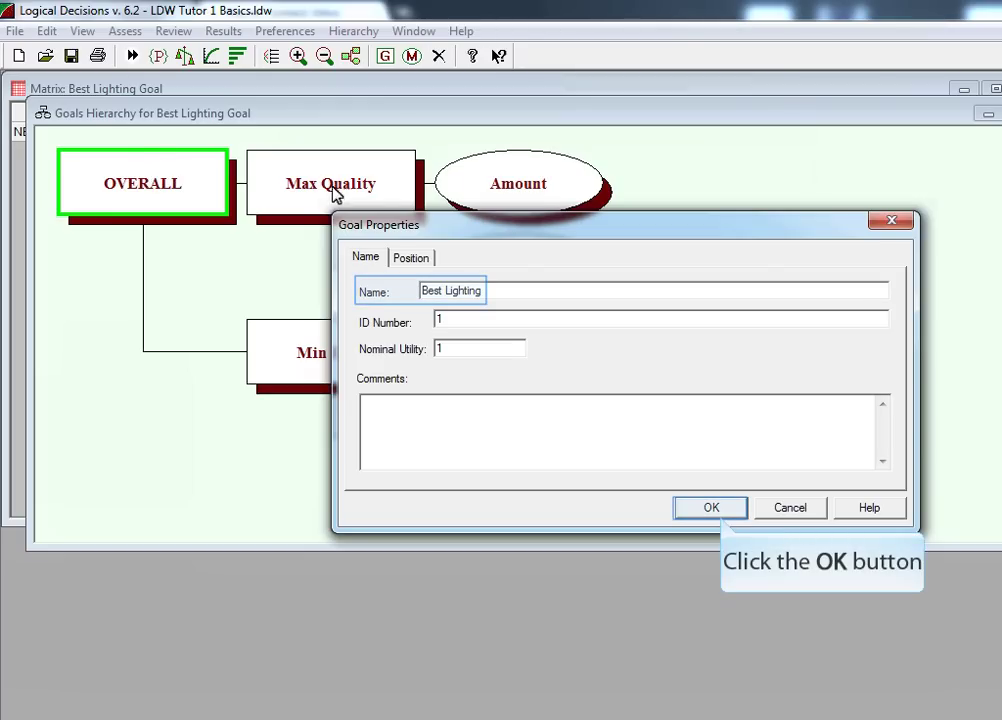
{"action": "left_click", "coordinate": [702, 503]}
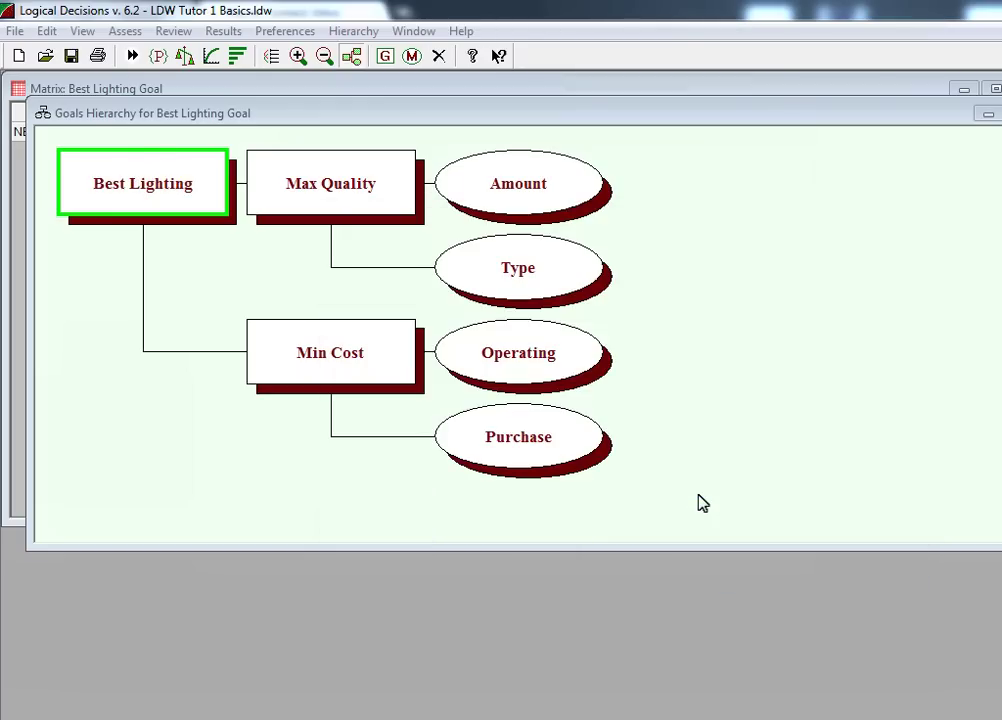